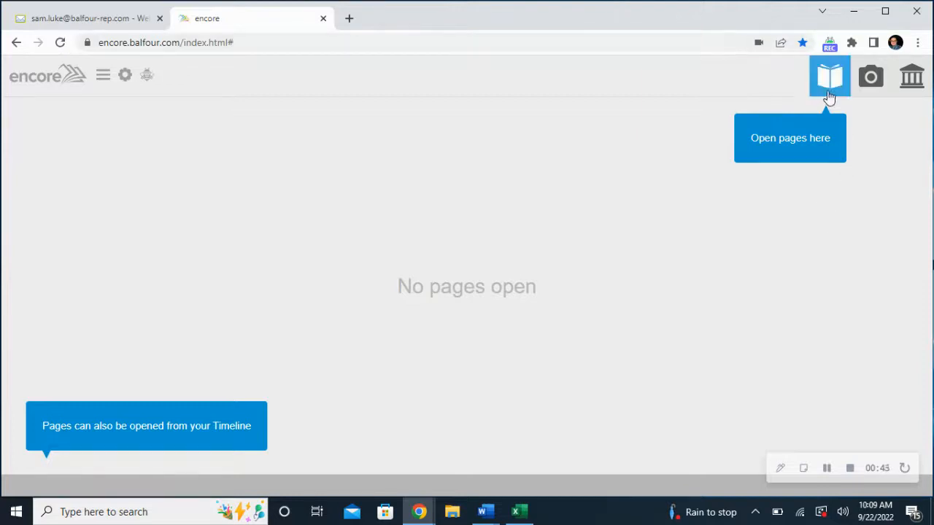
# Open the Senior Candids spread on pages 2-3 for editing
pyautogui.click(828, 92)
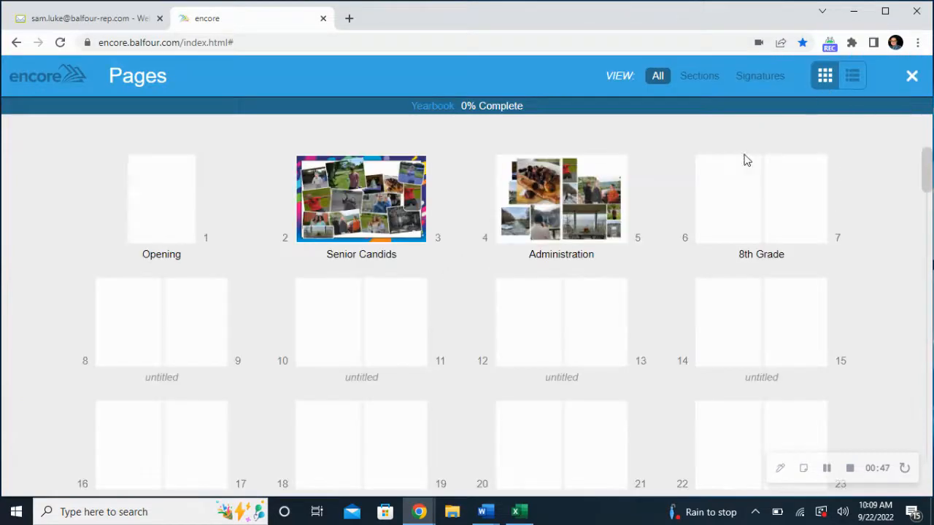
pyautogui.click(357, 215)
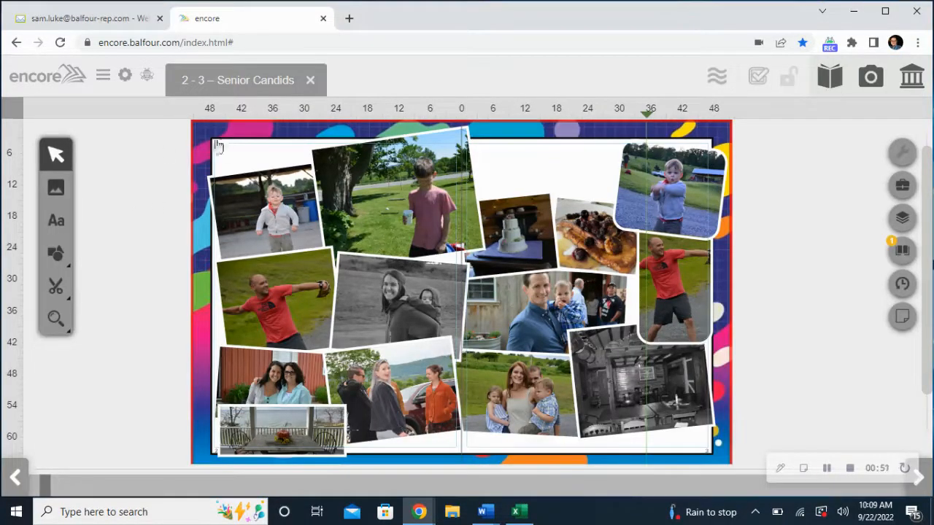
pyautogui.click(238, 156)
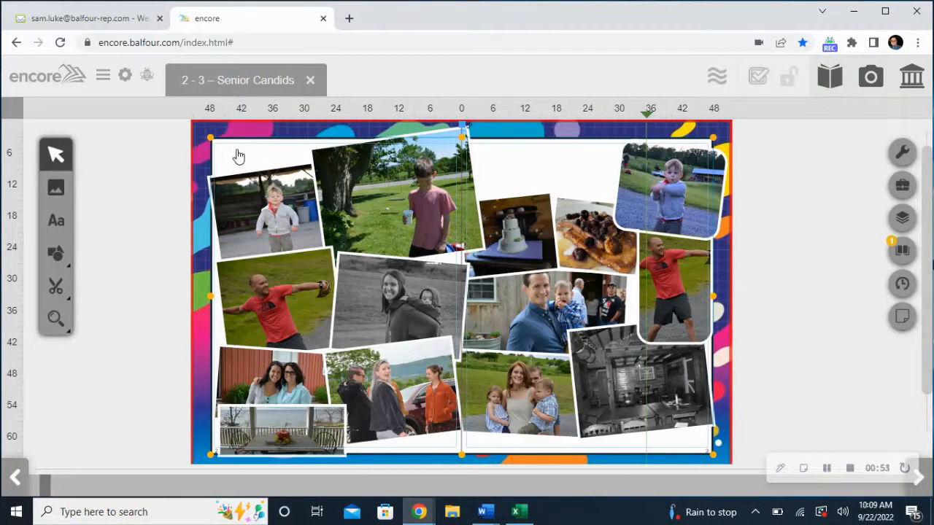
pyautogui.click(161, 164)
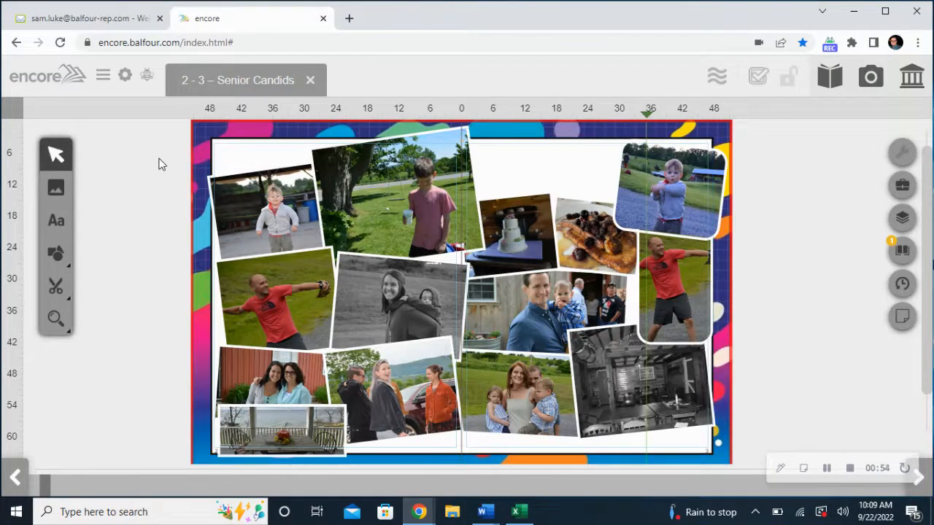
pyautogui.click(233, 158)
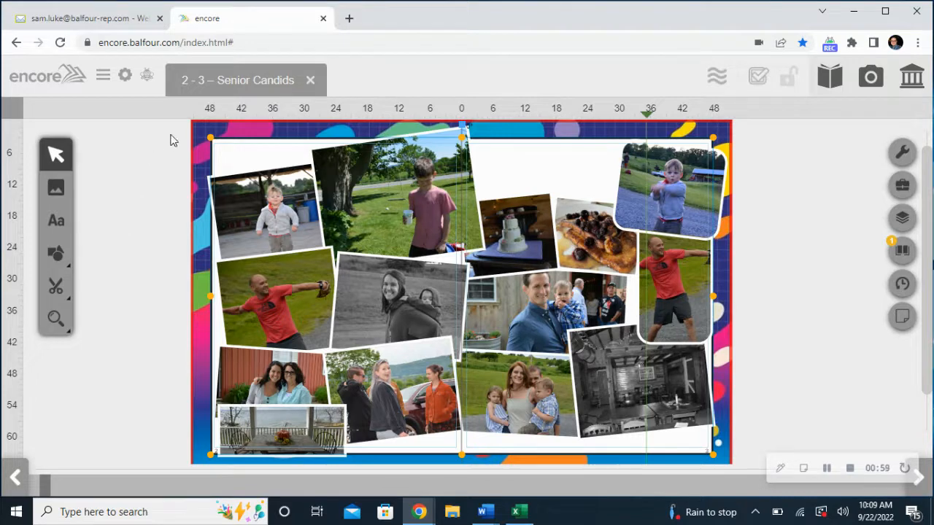
pyautogui.click(162, 163)
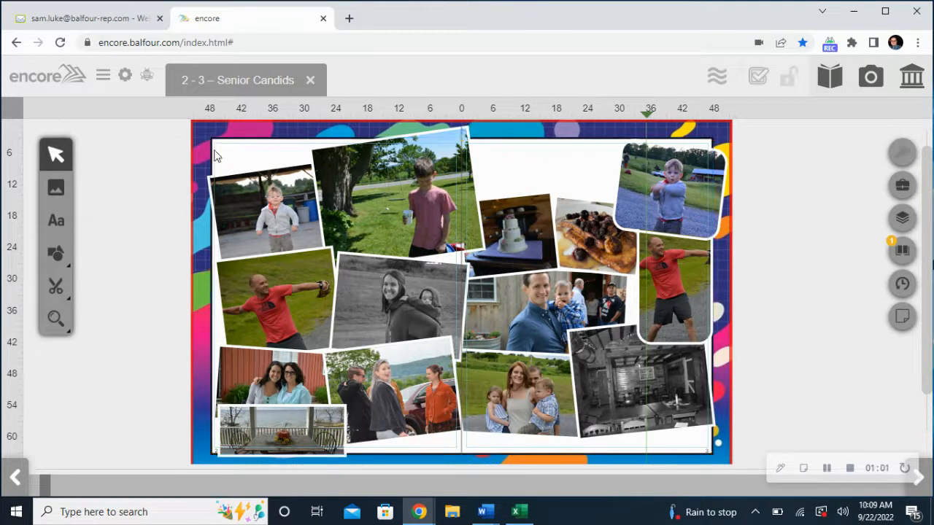
pyautogui.click(229, 157)
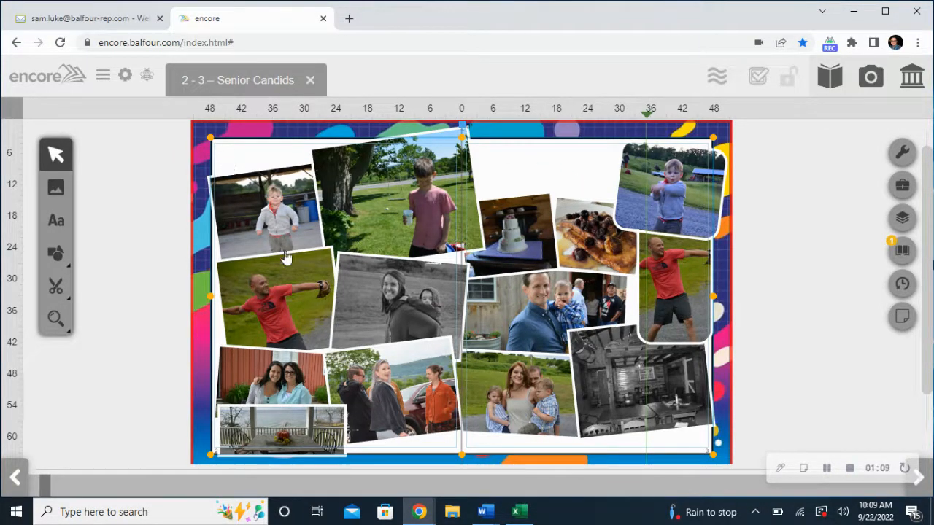
pyautogui.click(122, 286)
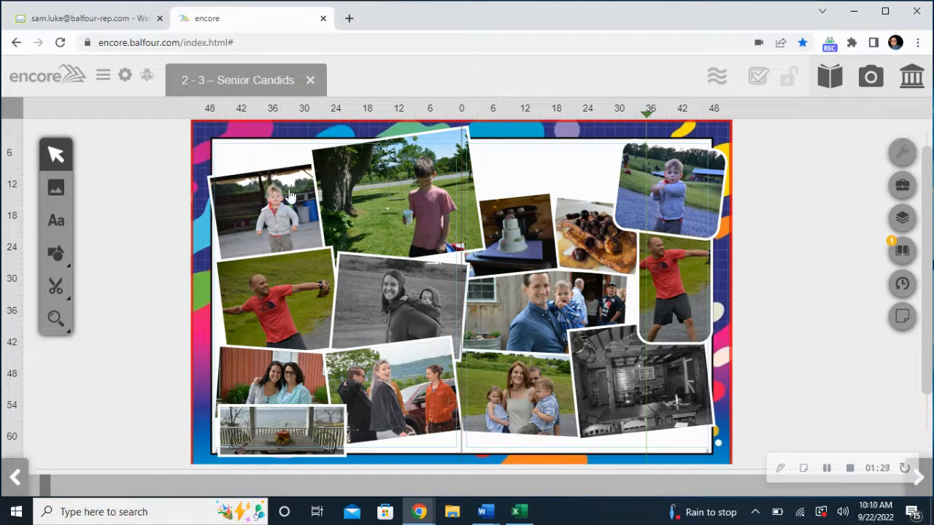
# Identify the layer holding the white box behind the photos by hiding and restoring Background, Layer1 and Layer3 in turn
pyautogui.click(229, 156)
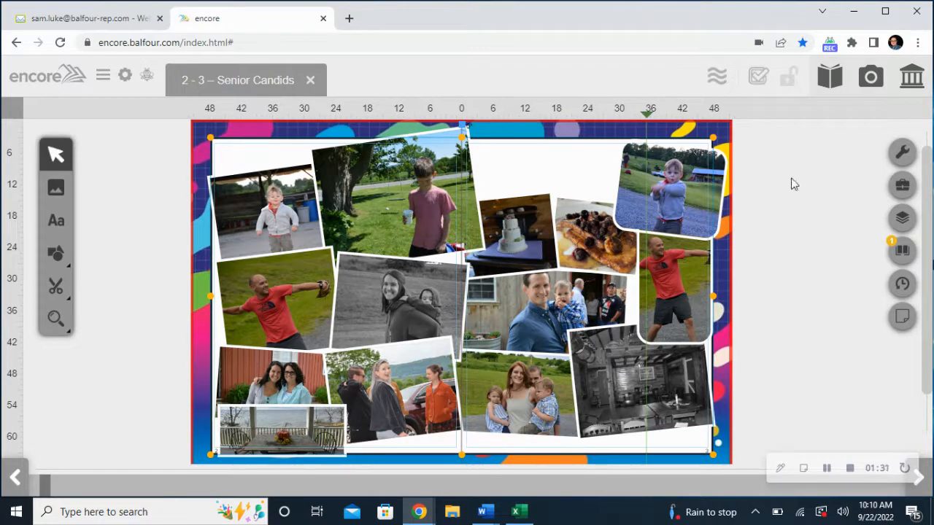
pyautogui.click(903, 218)
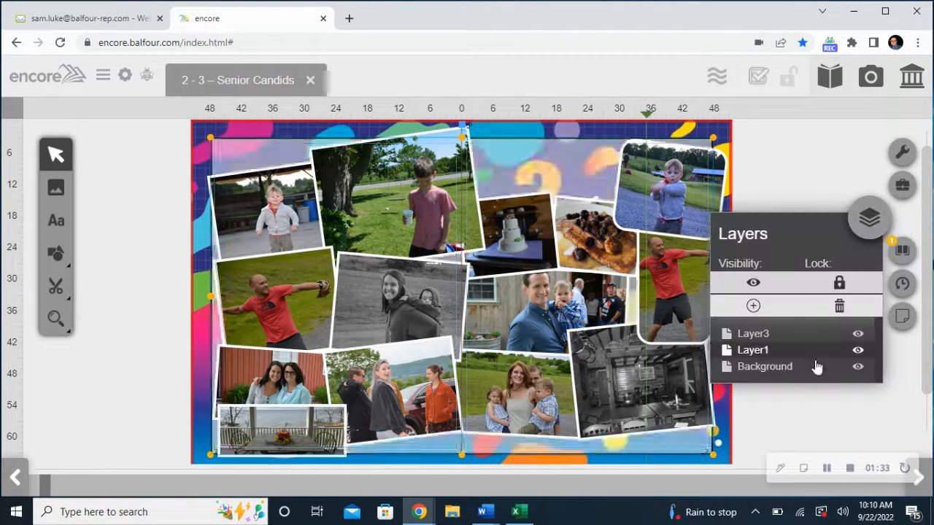
pyautogui.click(817, 367)
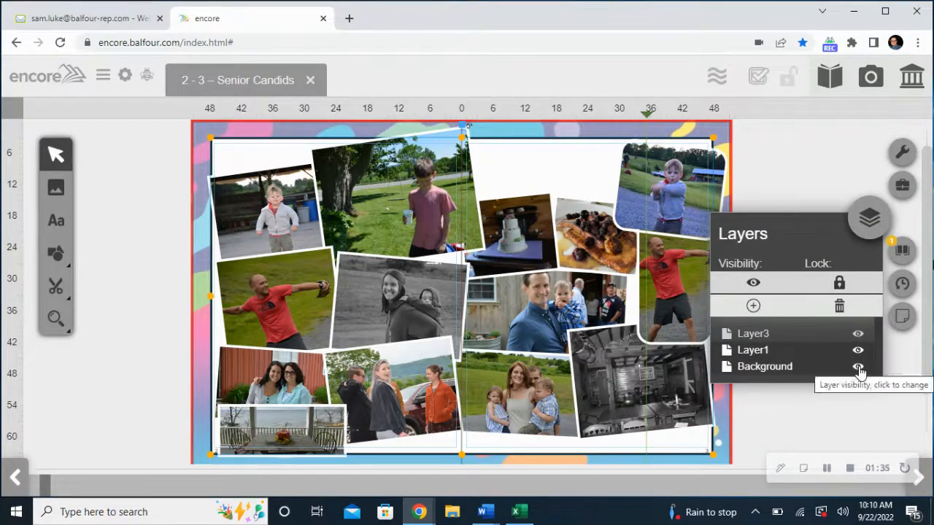
pyautogui.click(859, 368)
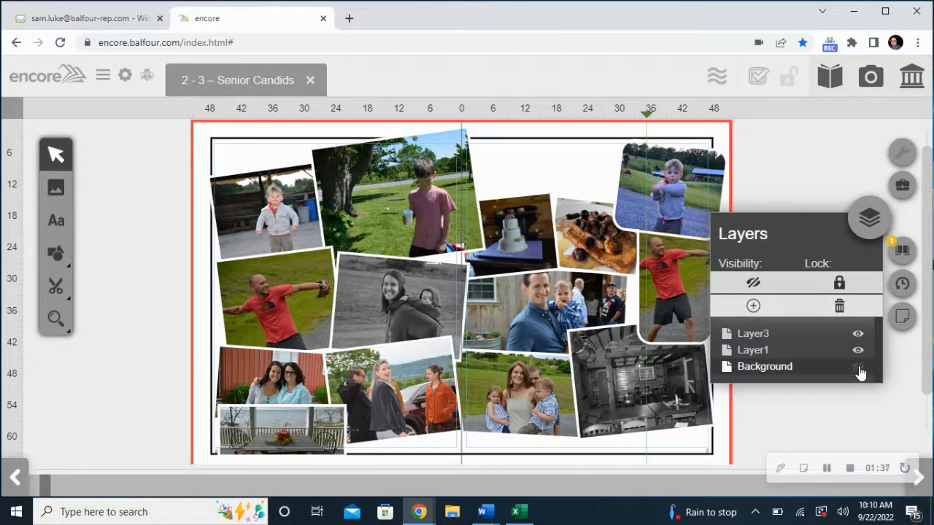
pyautogui.click(860, 370)
pyautogui.click(858, 353)
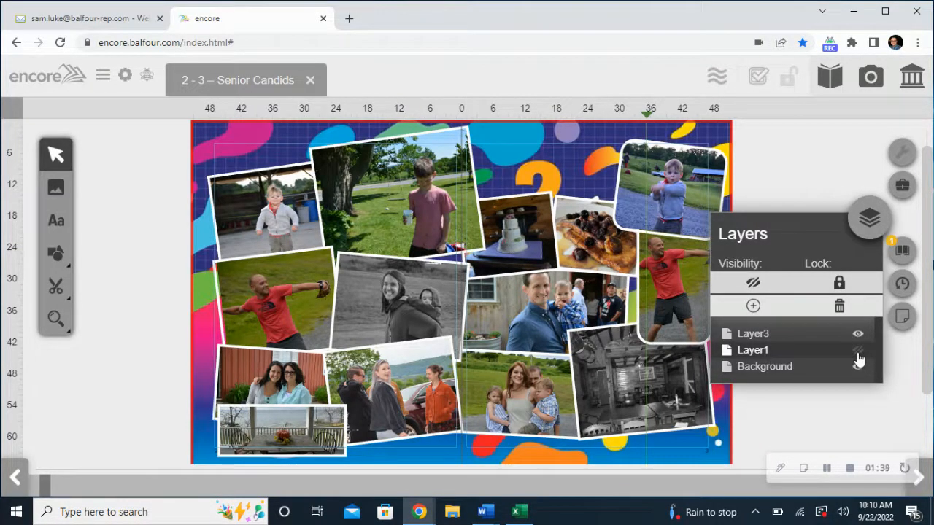
pyautogui.click(858, 351)
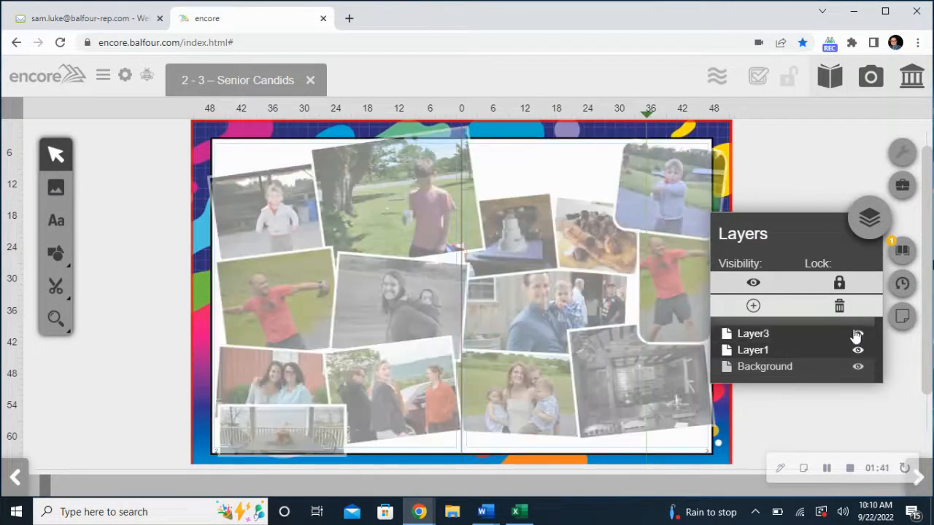
pyautogui.click(859, 335)
pyautogui.click(859, 335)
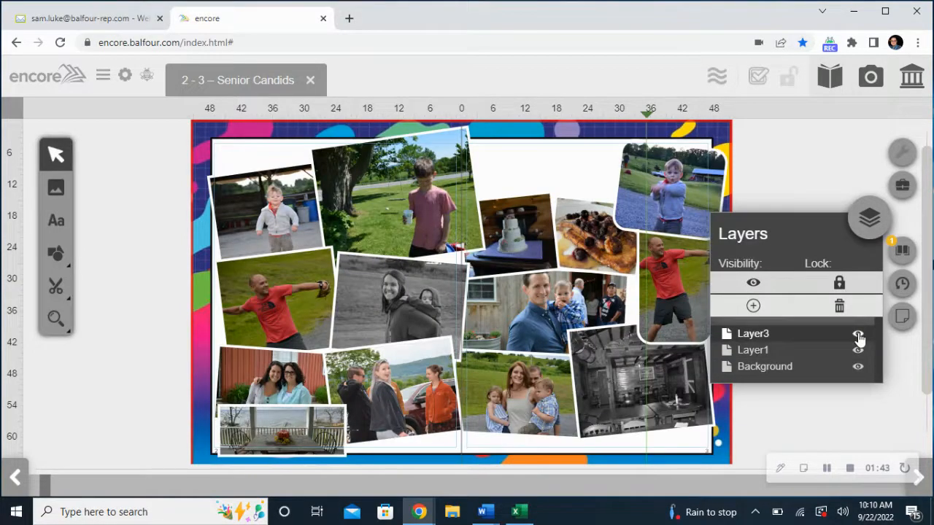
pyautogui.click(858, 351)
# Lock Layer1, which holds the white box behind the photos, and dismiss the layer list
pyautogui.click(798, 356)
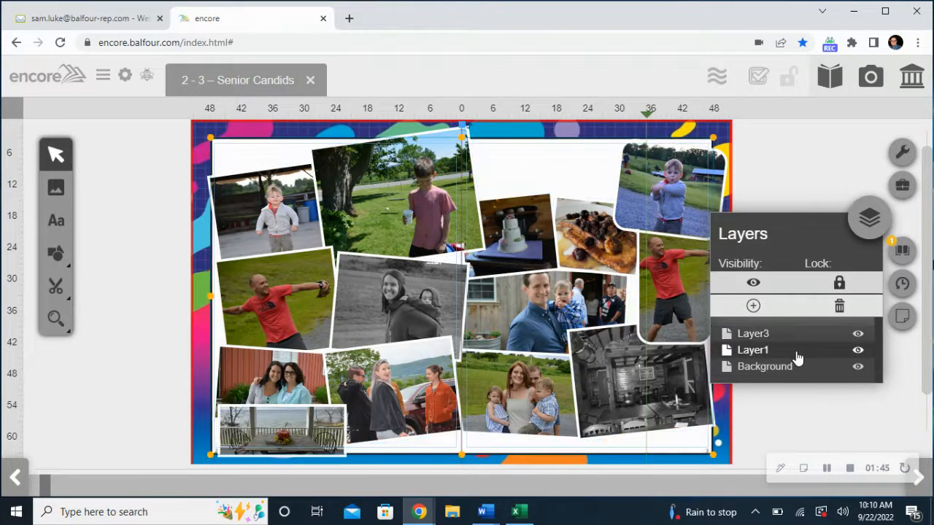
pyautogui.click(840, 284)
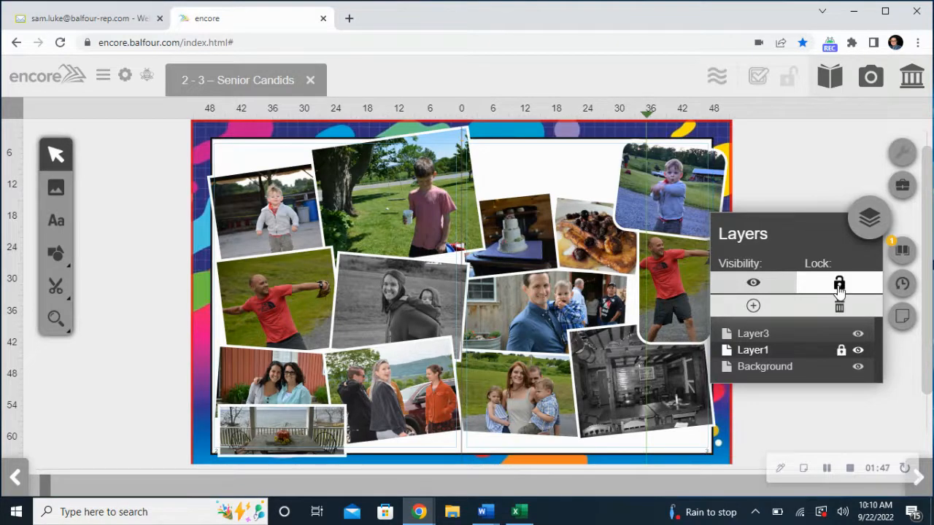
pyautogui.click(870, 218)
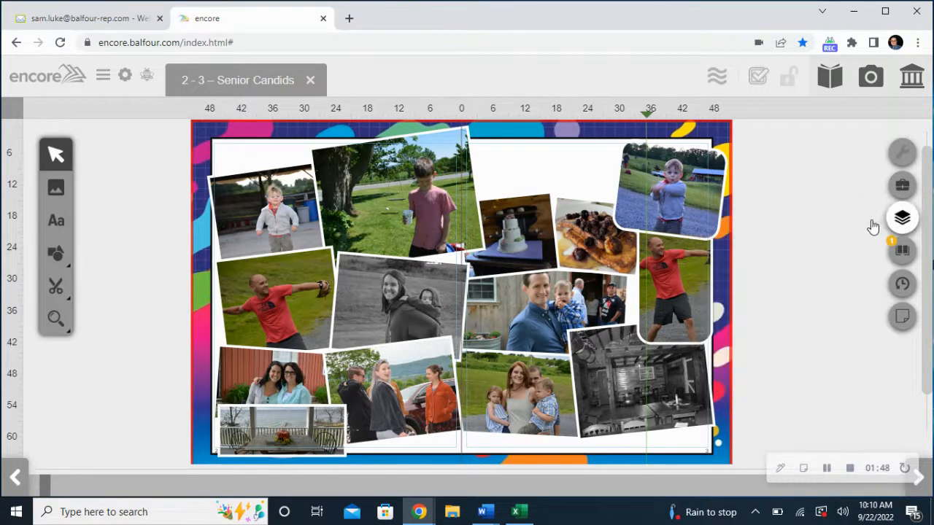
# Test the layer lock by selecting everything on the spread and trying to select the white box, dismissing each notice
pyautogui.click(837, 183)
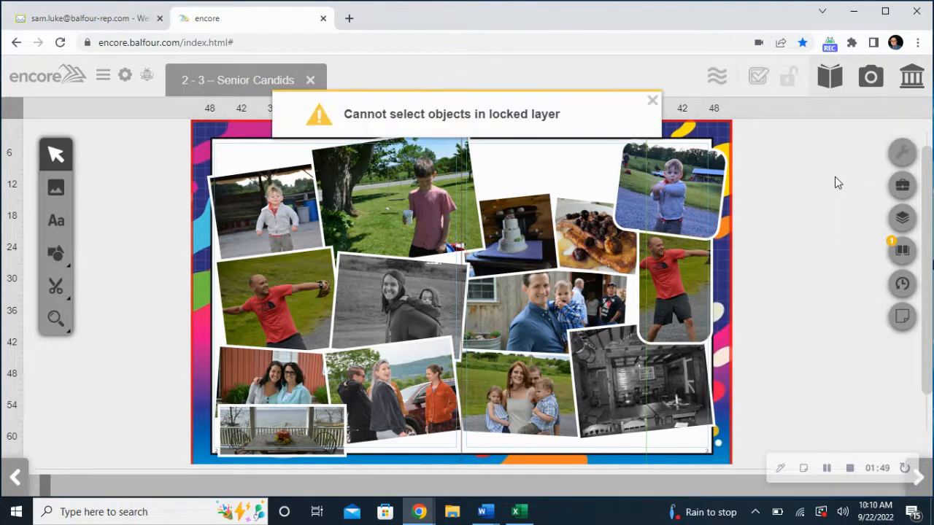
pyautogui.click(653, 99)
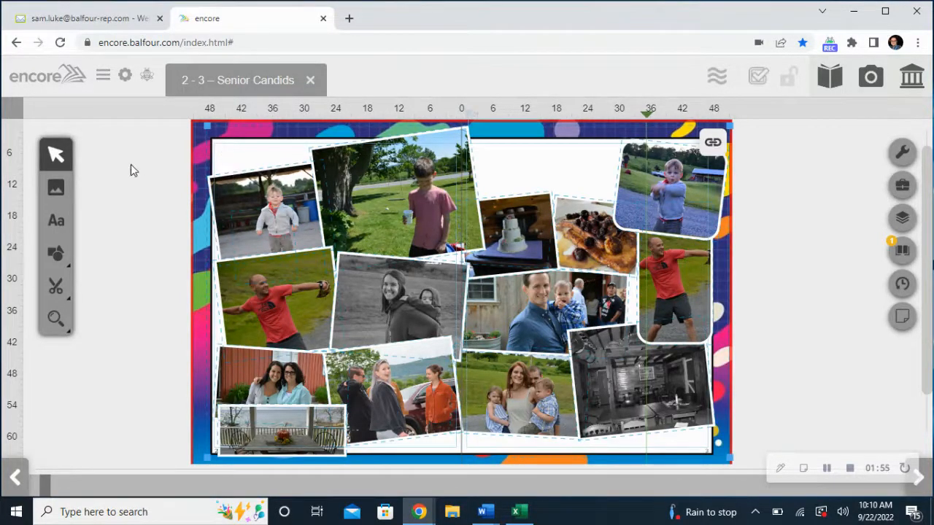
pyautogui.click(224, 154)
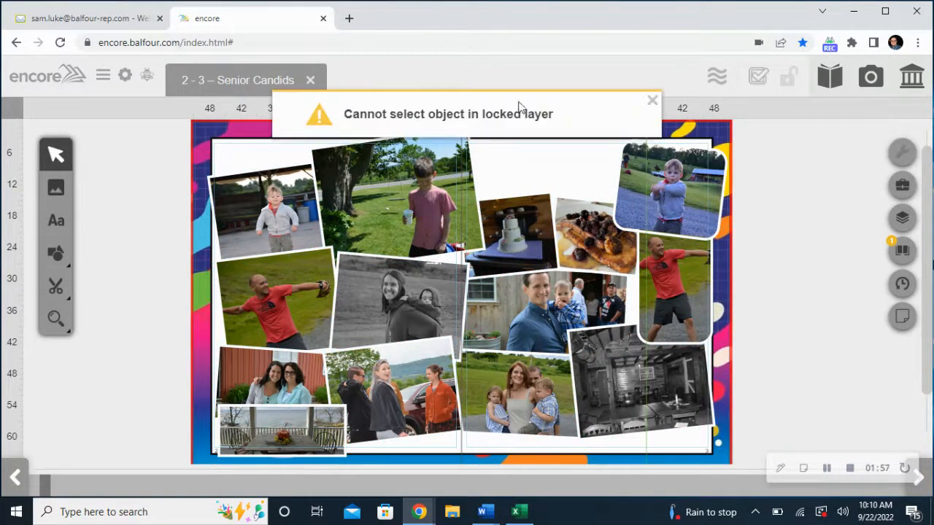
pyautogui.click(653, 102)
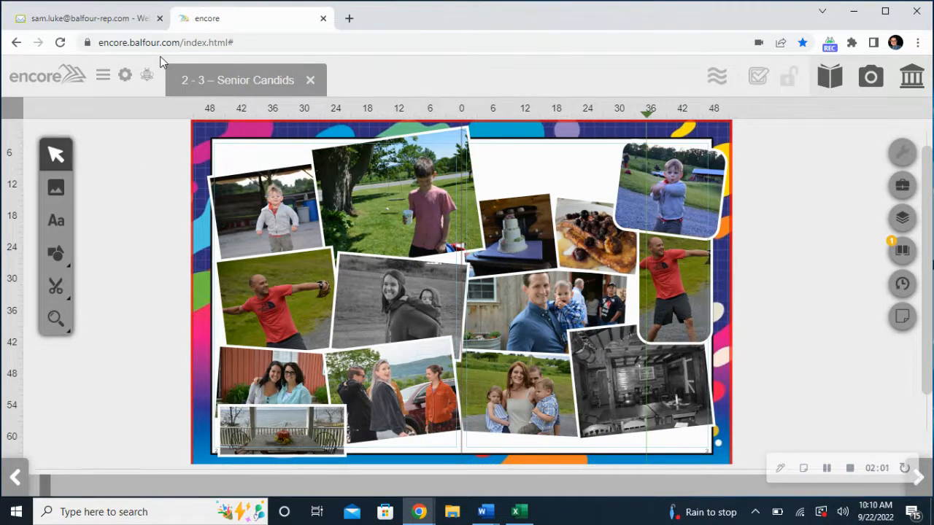
# Save the Senior Candids spread and close it
pyautogui.click(103, 74)
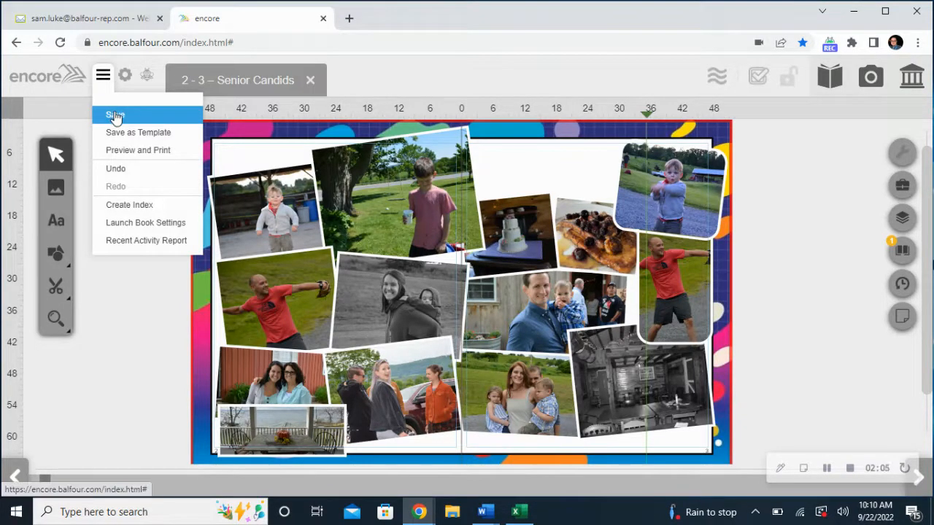
pyautogui.click(114, 115)
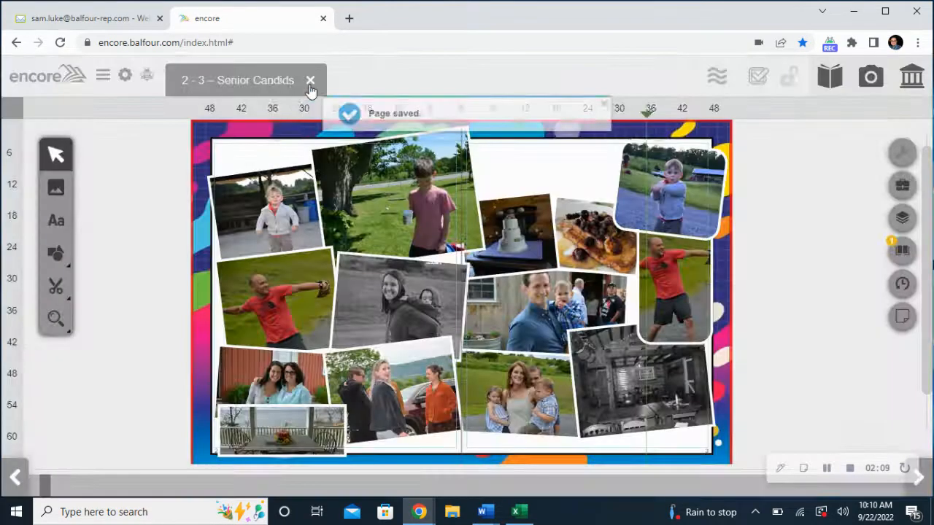
pyautogui.click(310, 81)
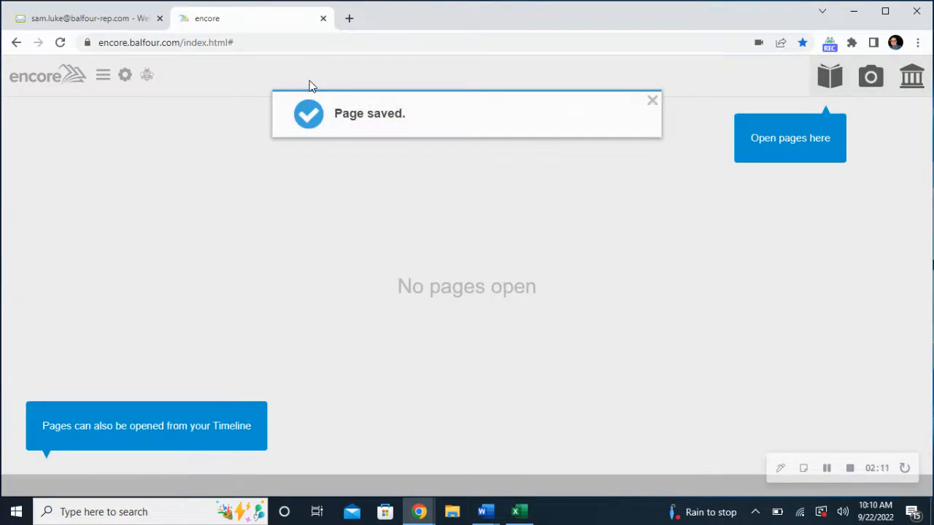
pyautogui.click(653, 100)
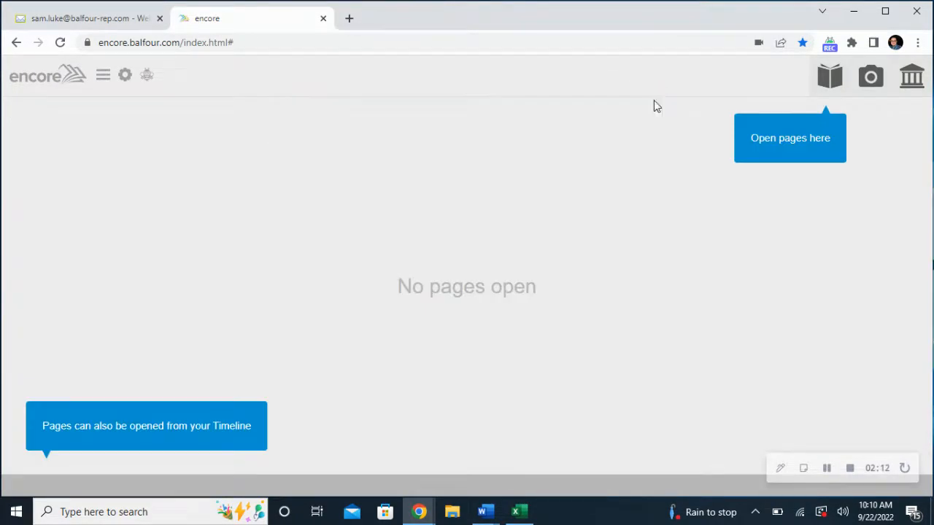
# Open the Administration spread on pages 4-5 for editing
pyautogui.click(829, 77)
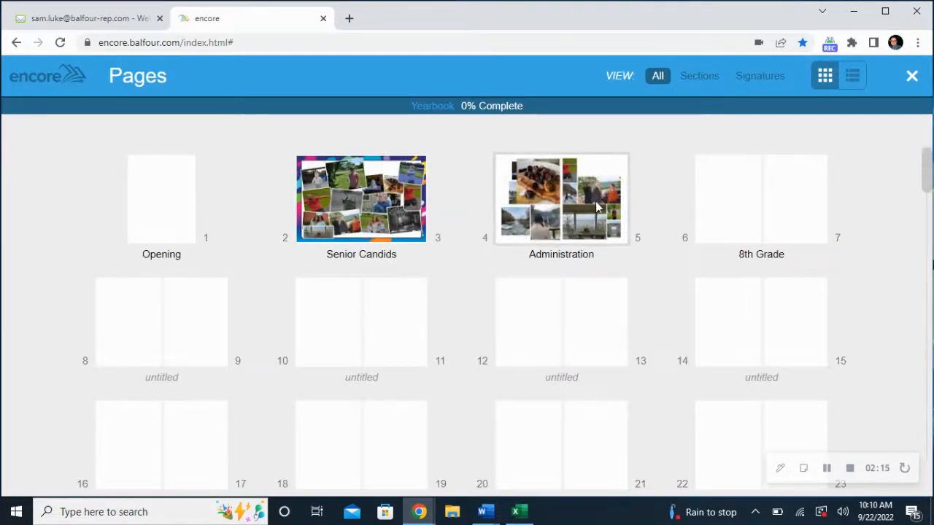
pyautogui.doubleClick(575, 204)
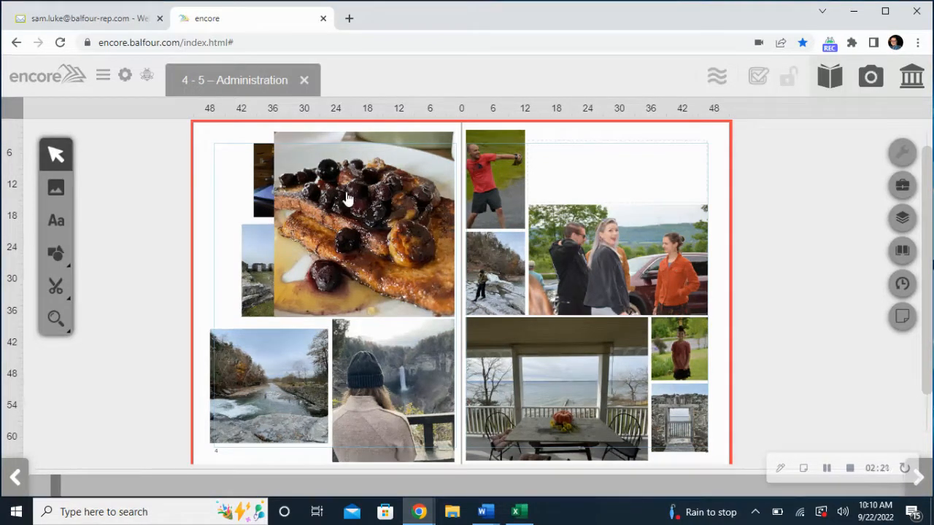
# Move the cake photo to page 4's upper outer corner, lining its outer edge up with the river photo below
pyautogui.click(266, 189)
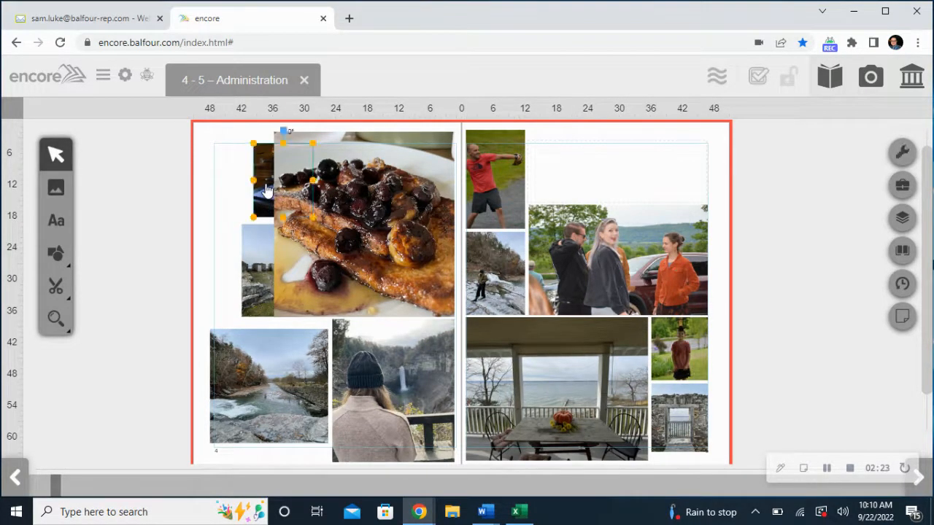
pyautogui.moveTo(267, 189); pyautogui.dragTo(223, 185)
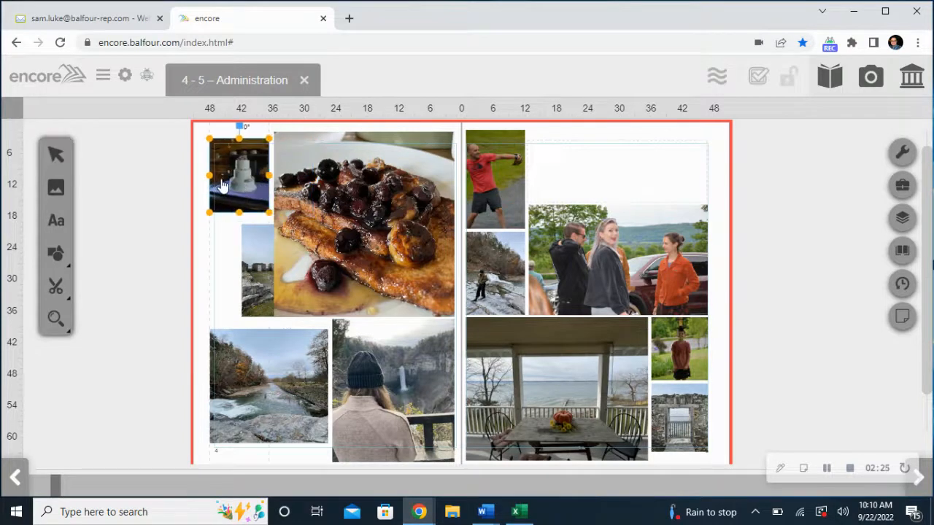
pyautogui.click(248, 370)
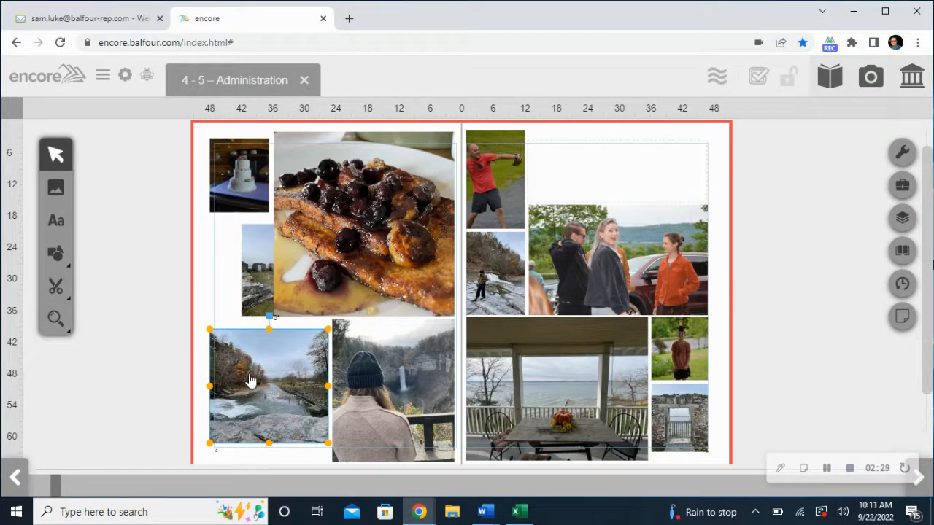
pyautogui.click(198, 381)
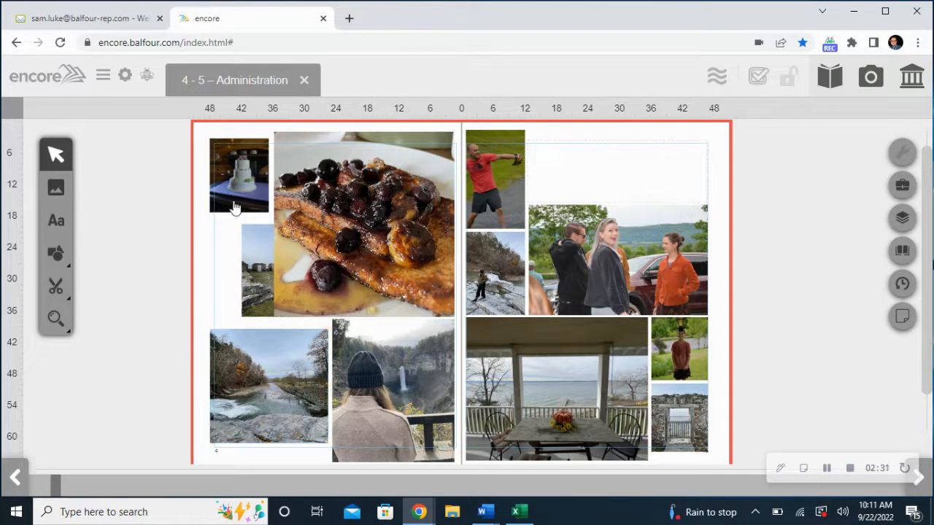
pyautogui.click(270, 383)
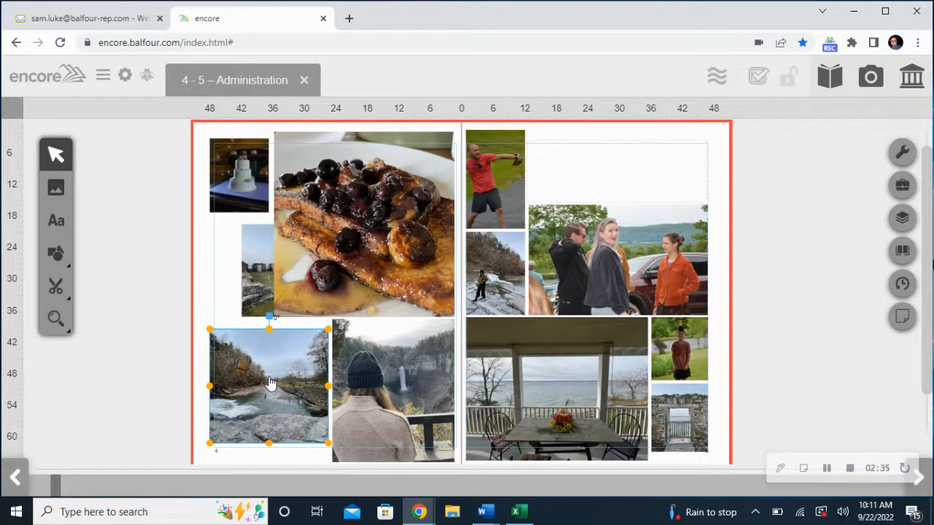
pyautogui.click(171, 278)
# Shift the cake photo inward, and left-align it with the river photo using the alignment options
pyautogui.moveTo(234, 181); pyautogui.dragTo(248, 183)
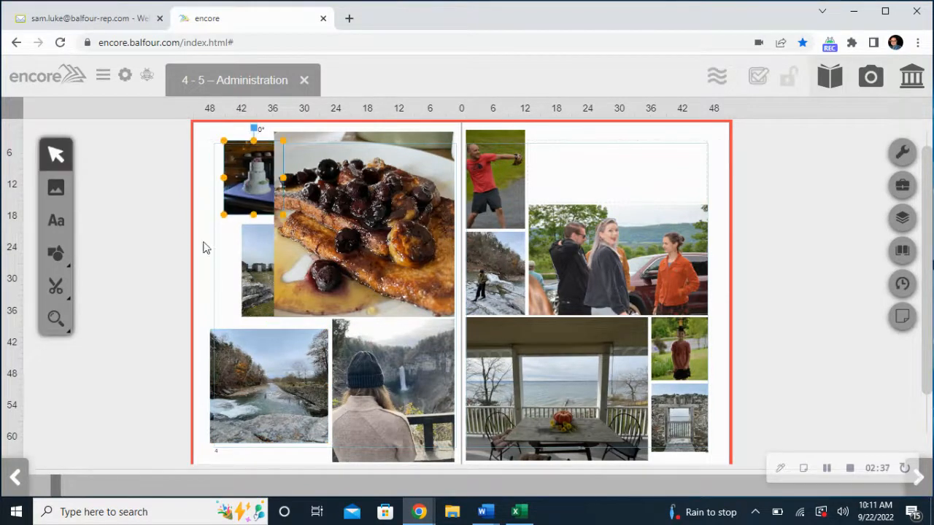
pyautogui.click(167, 286)
pyautogui.click(250, 374)
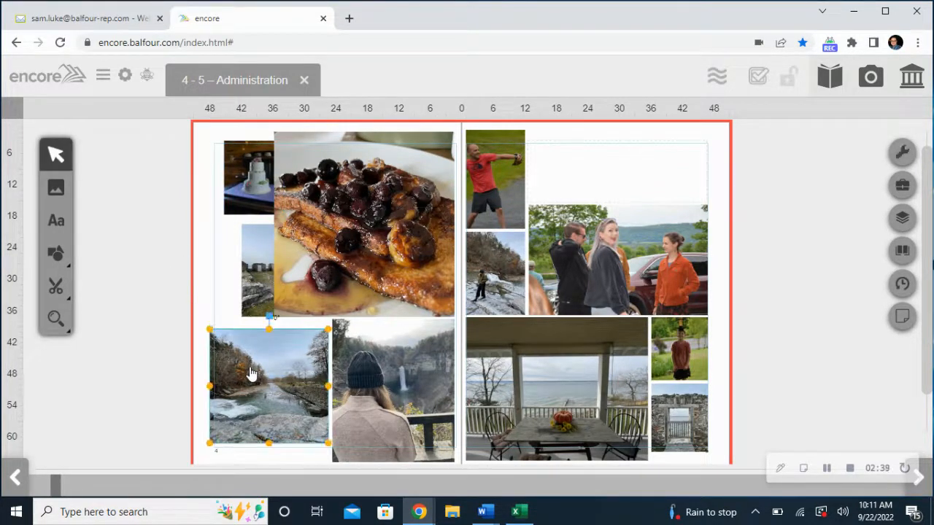
pyautogui.keyDown('shift'); pyautogui.click(250, 184); pyautogui.keyUp('shift')
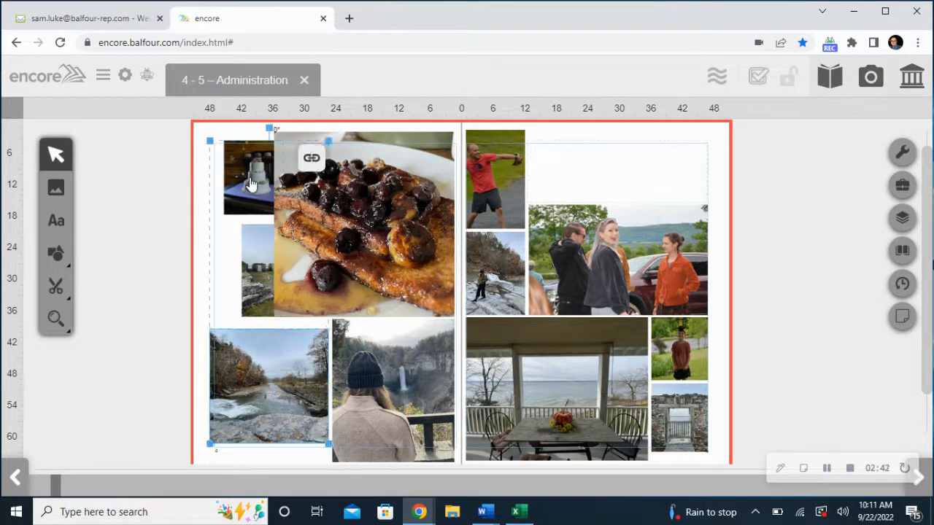
pyautogui.click(901, 152)
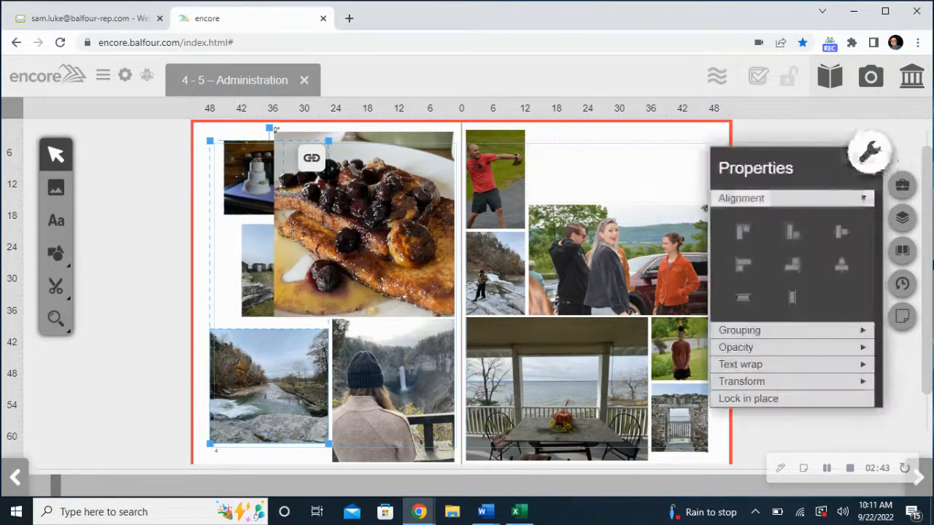
pyautogui.click(743, 269)
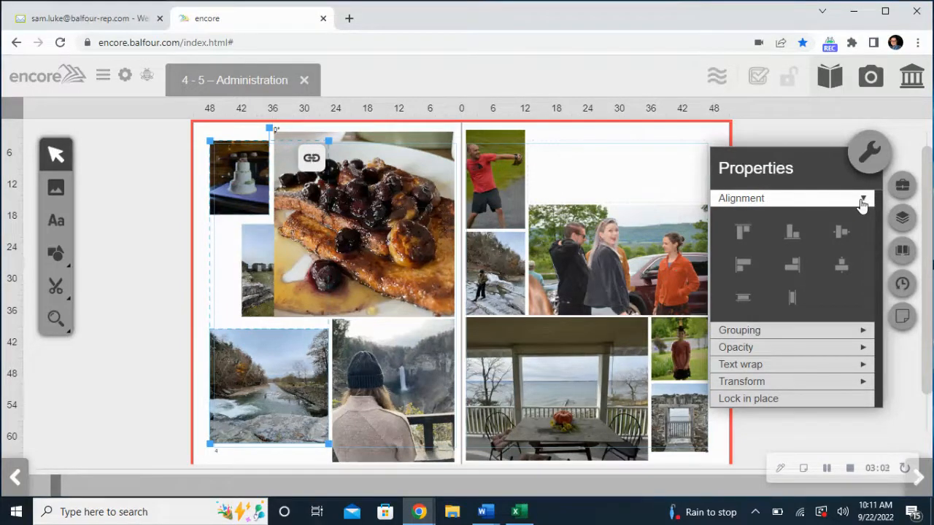
pyautogui.click(161, 201)
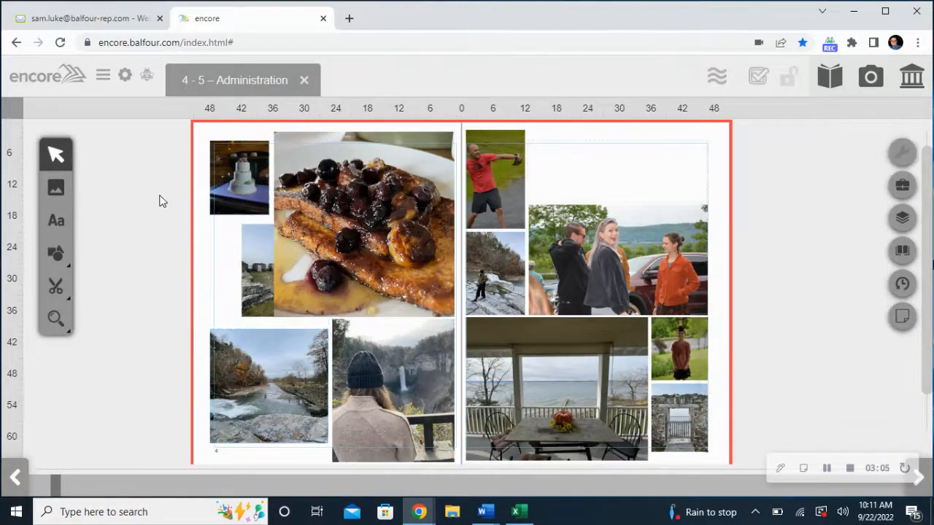
# Top-align the cake photo with the large French toast photo beside it
pyautogui.click(237, 167)
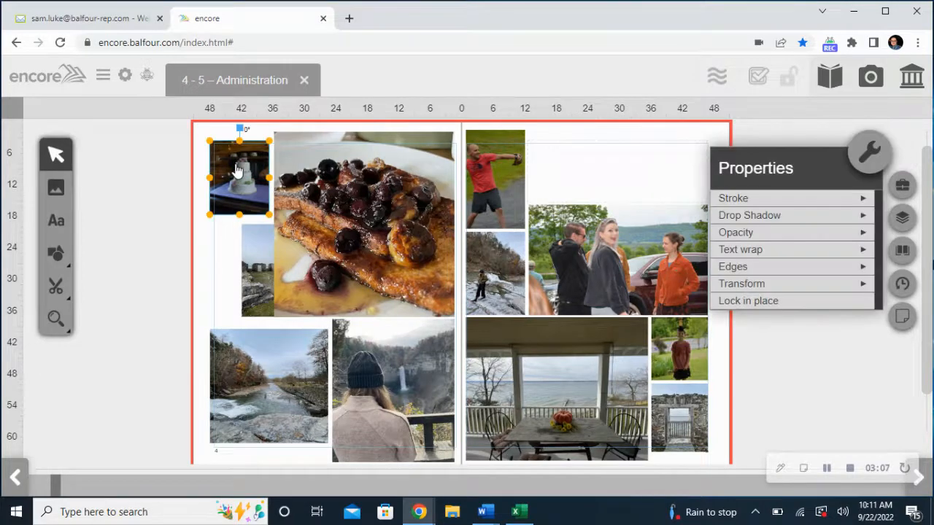
pyautogui.click(346, 170)
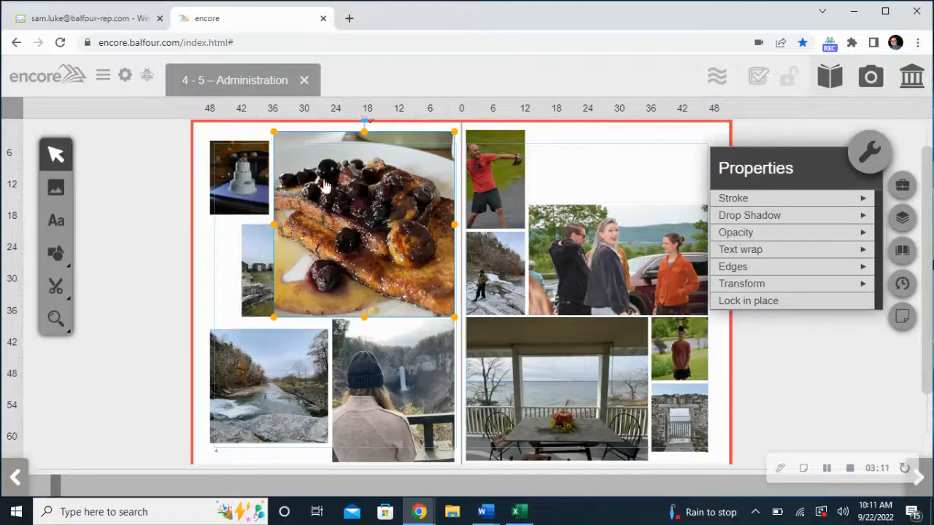
pyautogui.keyDown('shift'); pyautogui.click(219, 175); pyautogui.keyUp('shift')
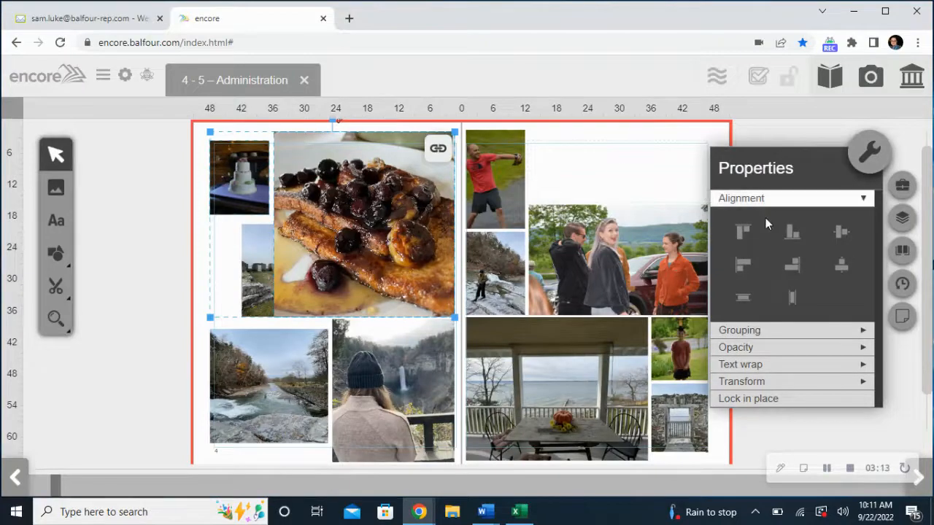
pyautogui.click(742, 230)
pyautogui.click(161, 246)
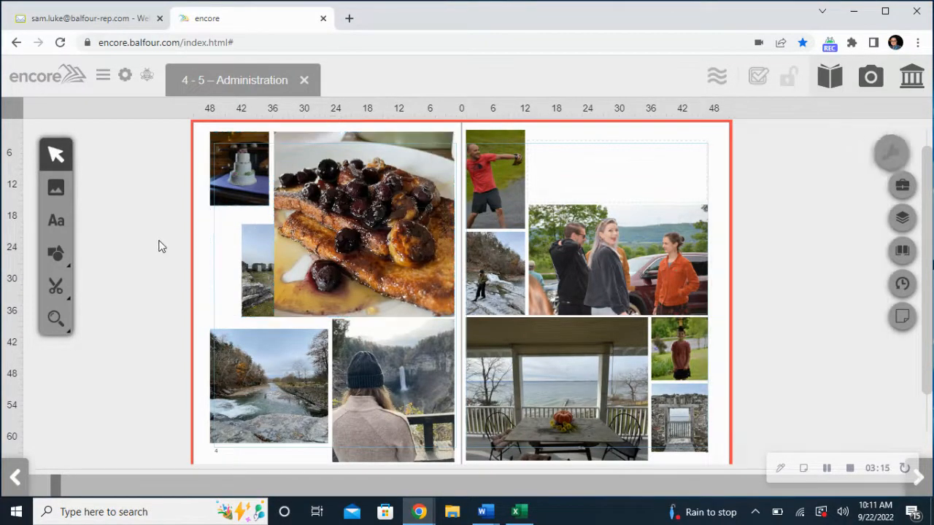
# Left-align the stone ruins photo with the cake photo above it
pyautogui.click(241, 166)
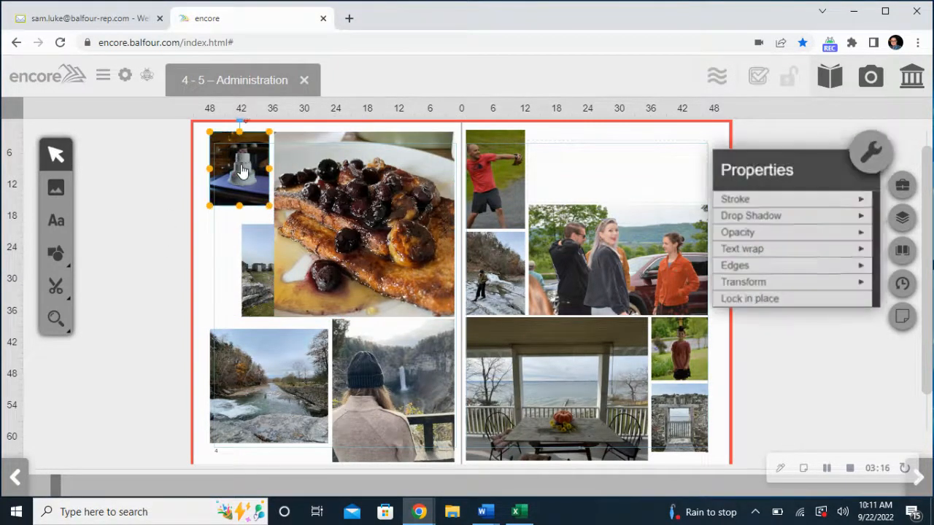
pyautogui.keyDown('shift'); pyautogui.click(255, 265); pyautogui.keyUp('shift')
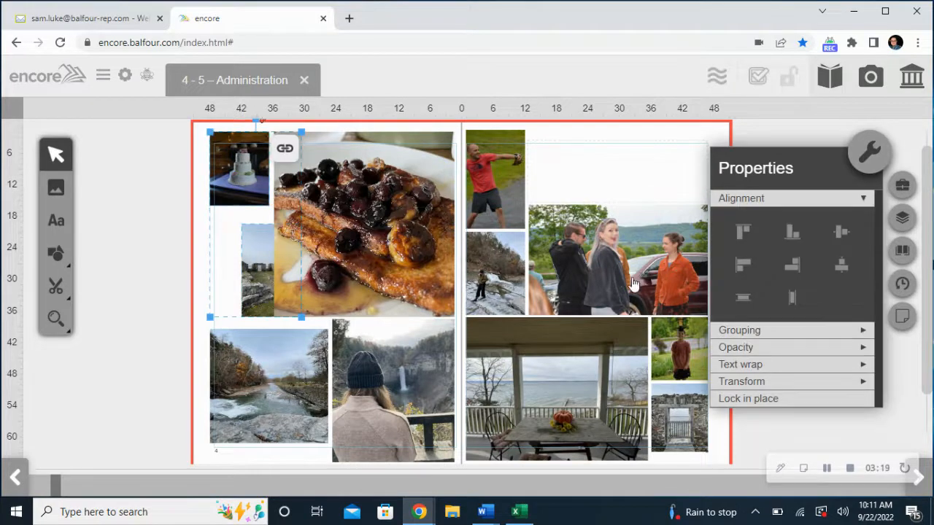
pyautogui.click(743, 265)
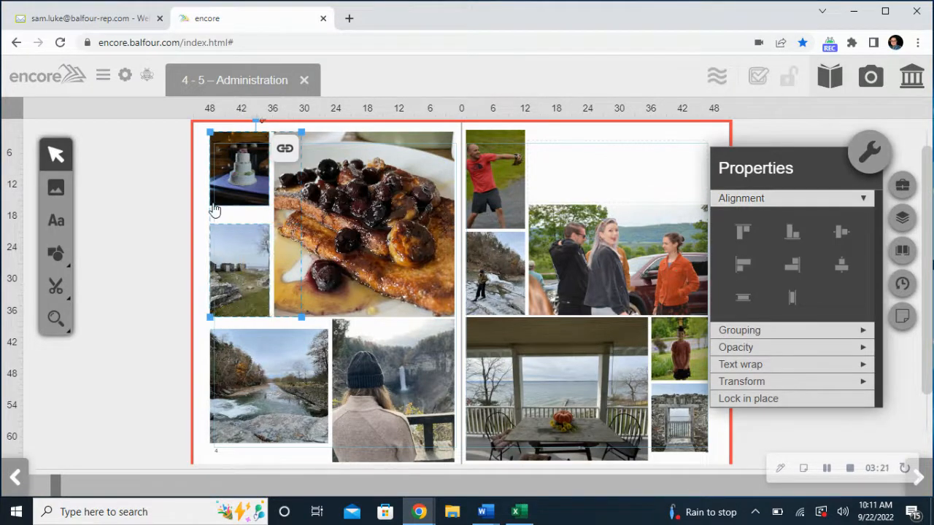
pyautogui.click(161, 294)
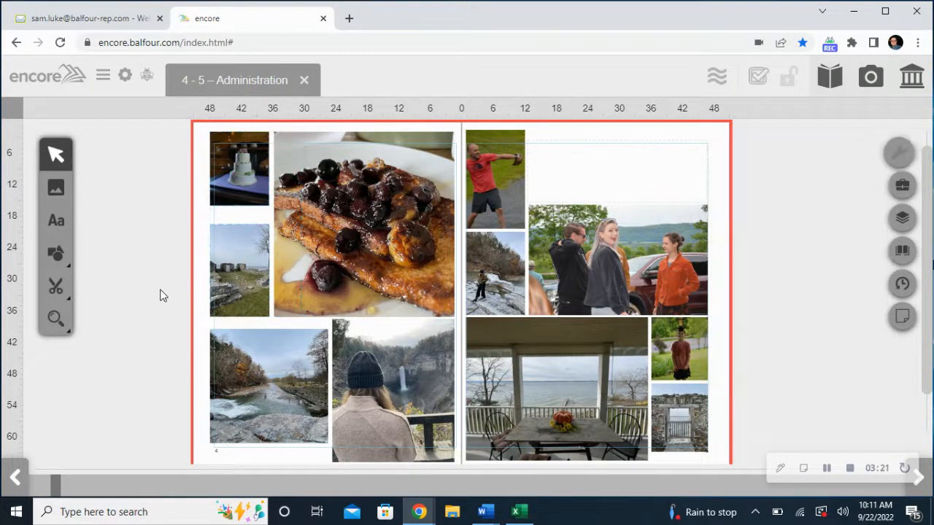
# Extend the cake photo's frame down toward the ruins photo, and enlarge and reposition the picture inside so it shows the whole cake
pyautogui.click(229, 155)
pyautogui.click(155, 180)
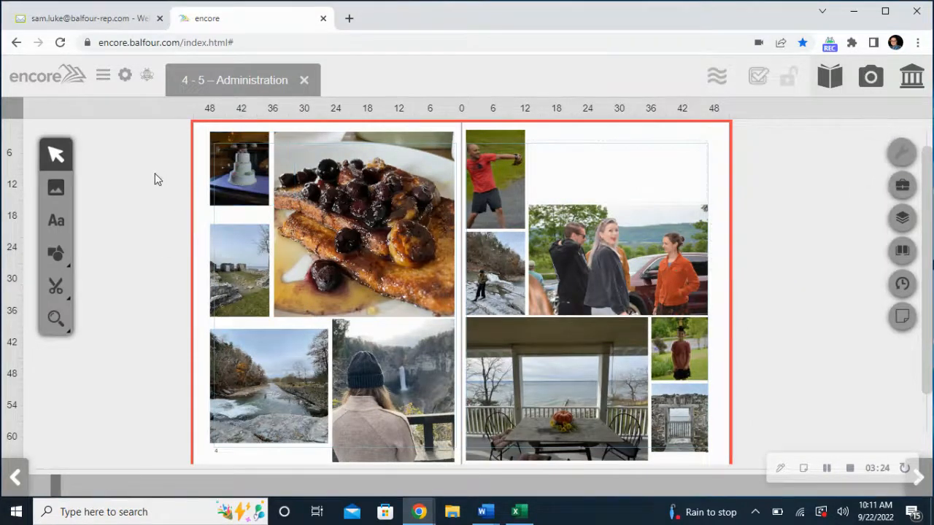
pyautogui.click(255, 170)
pyautogui.moveTo(241, 213); pyautogui.dragTo(240, 220)
pyautogui.click(164, 250)
pyautogui.click(245, 183)
pyautogui.click(245, 183)
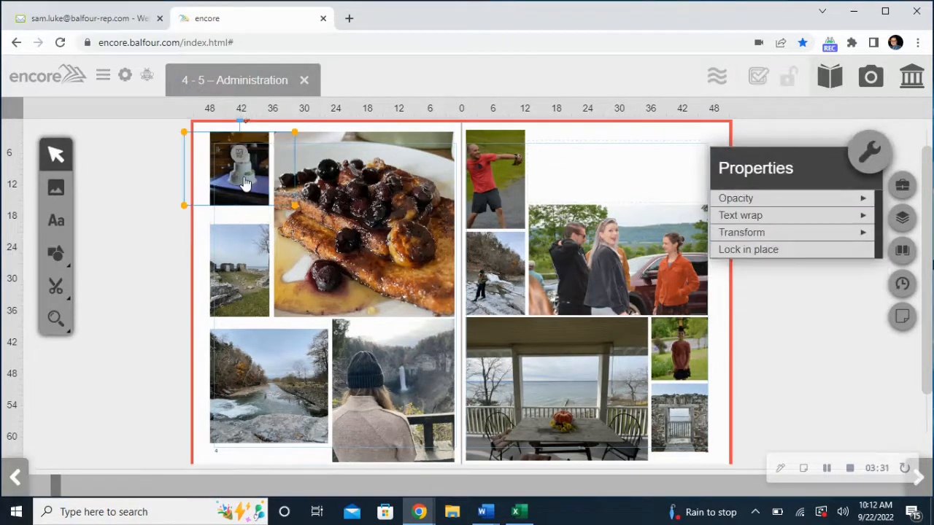
pyautogui.click(182, 182)
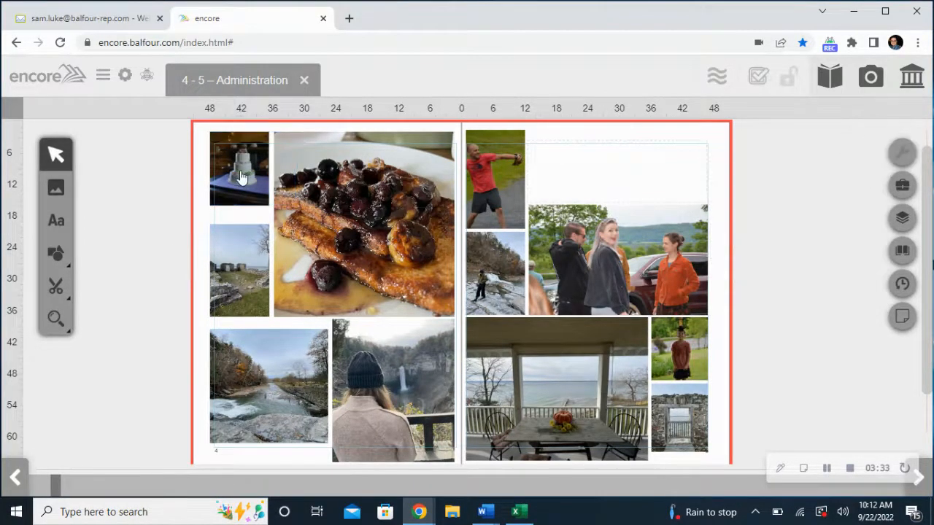
pyautogui.click(241, 178)
pyautogui.moveTo(186, 208); pyautogui.dragTo(157, 255)
pyautogui.moveTo(251, 178); pyautogui.dragTo(260, 181)
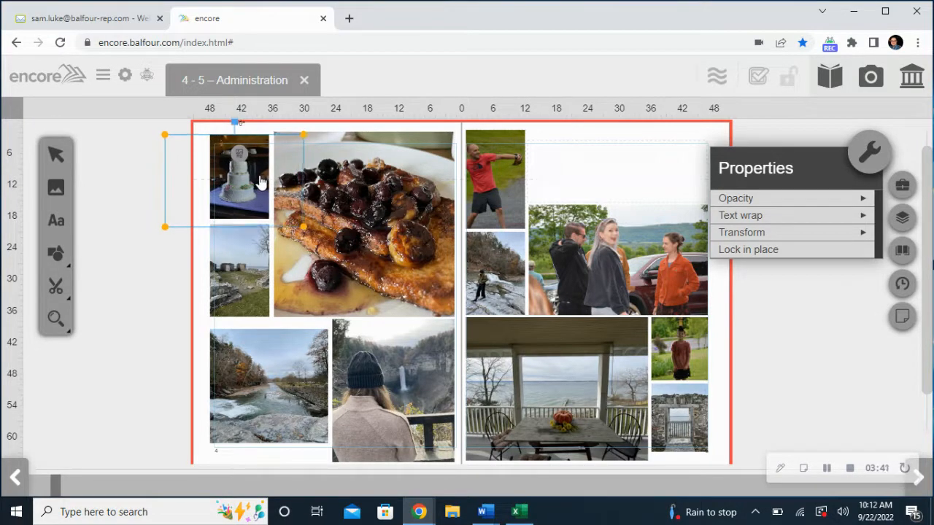
pyautogui.click(143, 307)
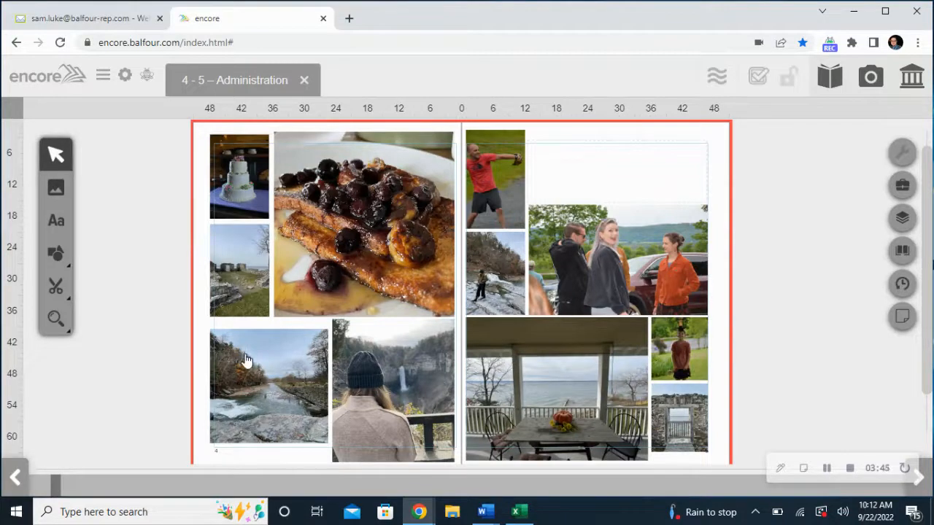
# Top-align the river photo with the waterfall photo beside it on page 4
pyautogui.click(364, 341)
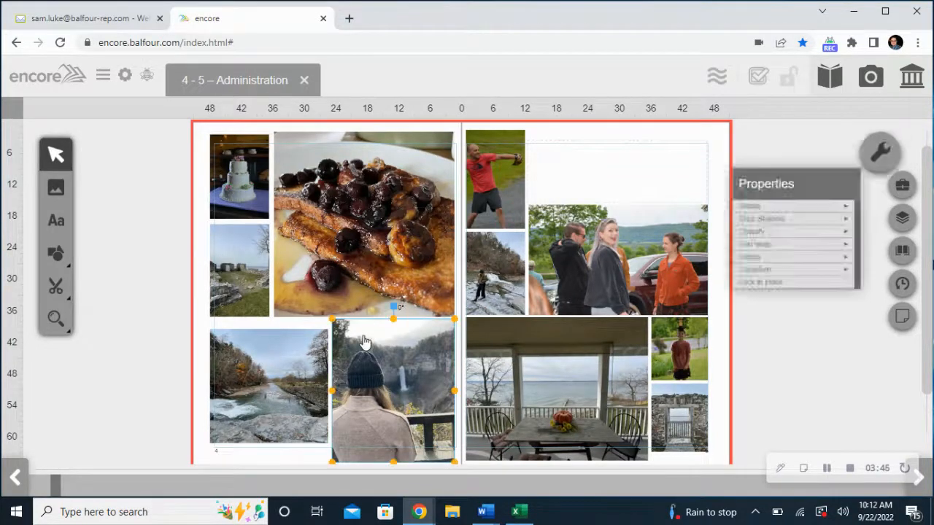
pyautogui.keyDown('shift'); pyautogui.click(257, 392); pyautogui.keyUp('shift')
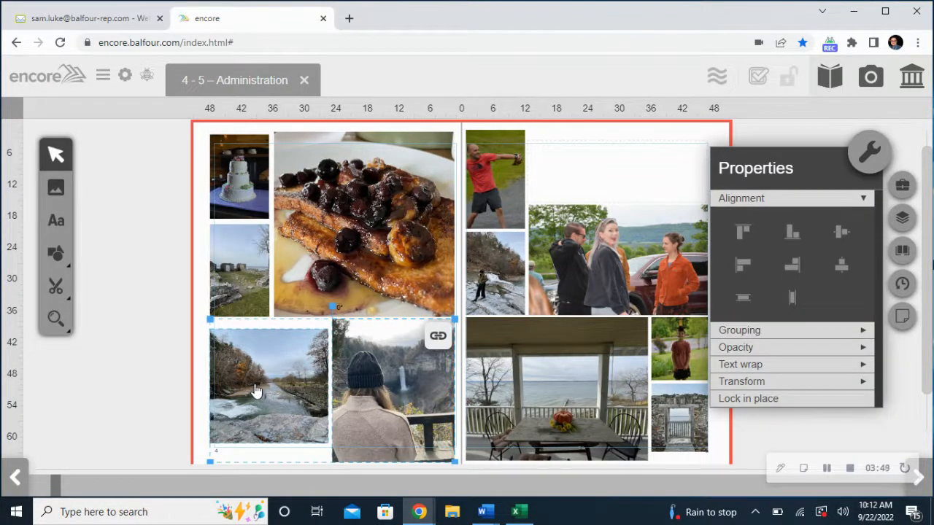
pyautogui.click(743, 232)
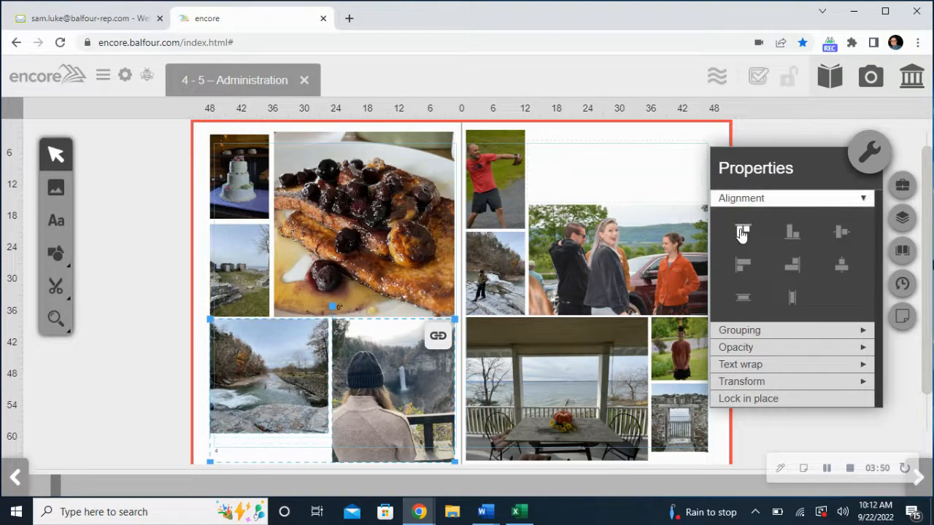
pyautogui.click(152, 361)
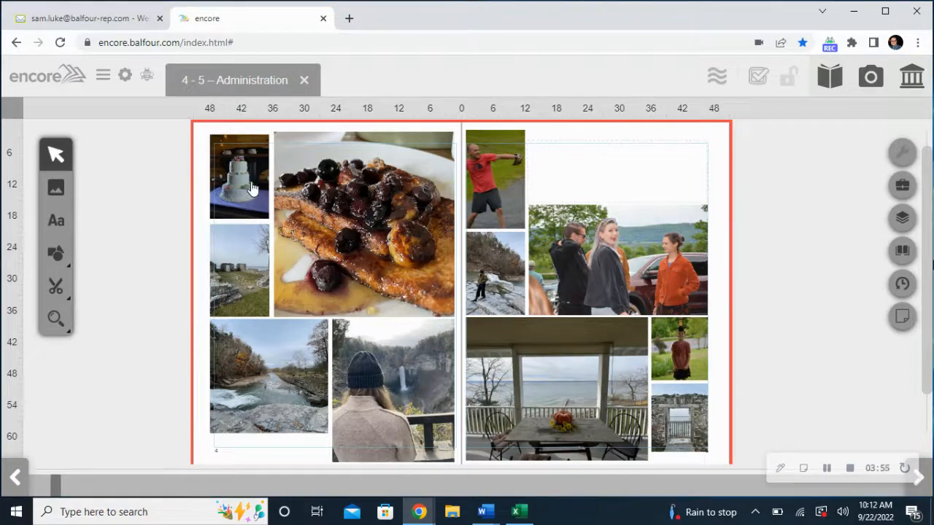
# Try to top-align the resized cake photo with the French toast photo
pyautogui.click(310, 153)
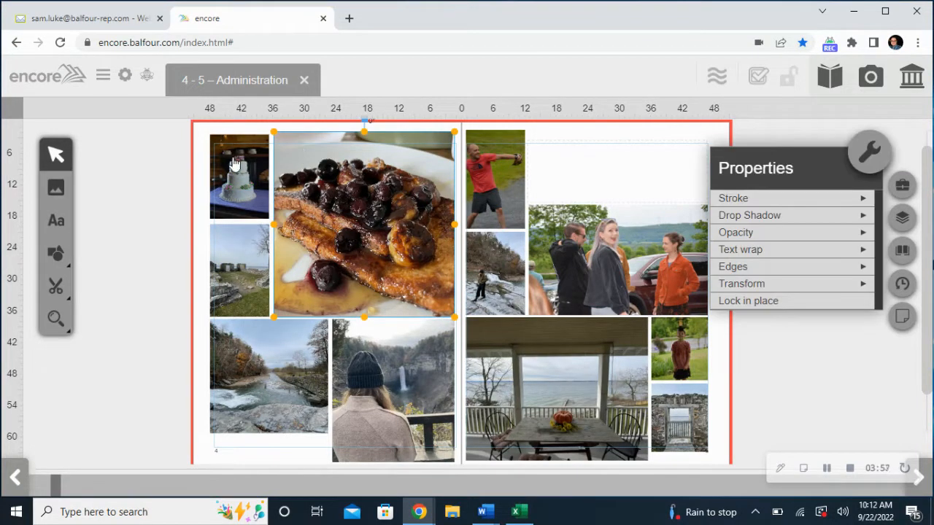
pyautogui.keyDown('shift'); pyautogui.click(233, 164); pyautogui.keyUp('shift')
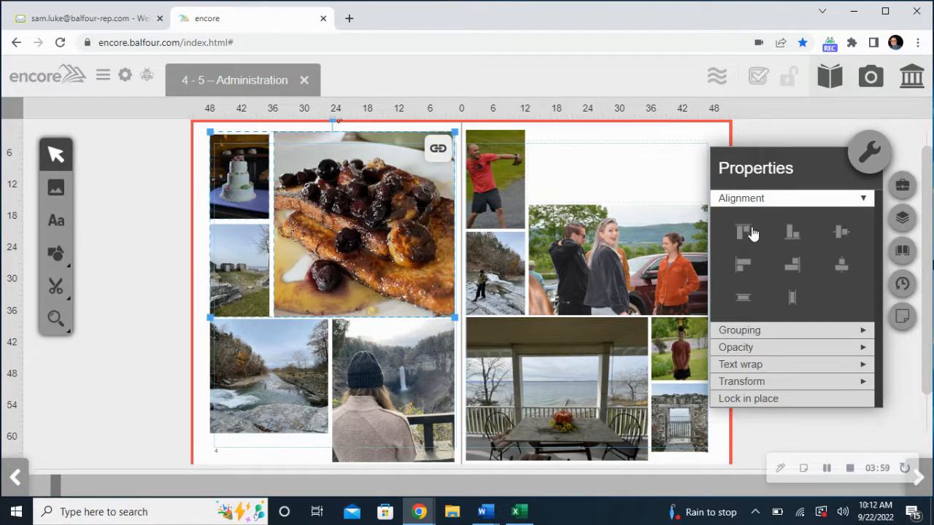
pyautogui.click(161, 247)
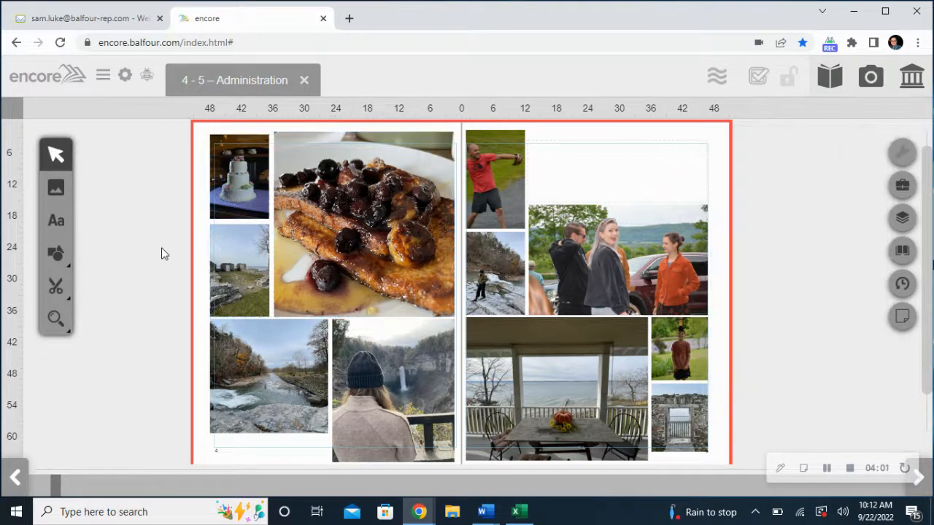
# Check the cake photo's frame against its picture and lower the frame's top edge to meet the picture's upper edge
pyautogui.click(249, 147)
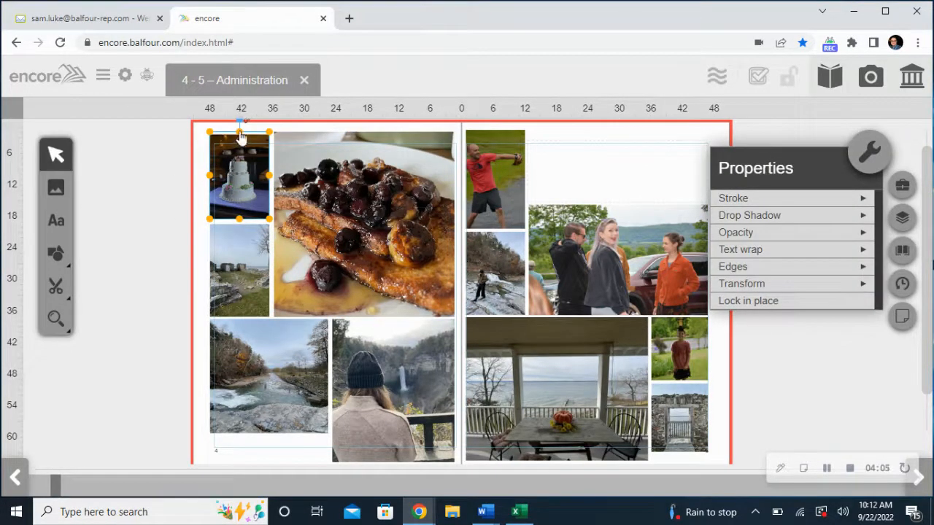
pyautogui.doubleClick(239, 165)
pyautogui.click(134, 163)
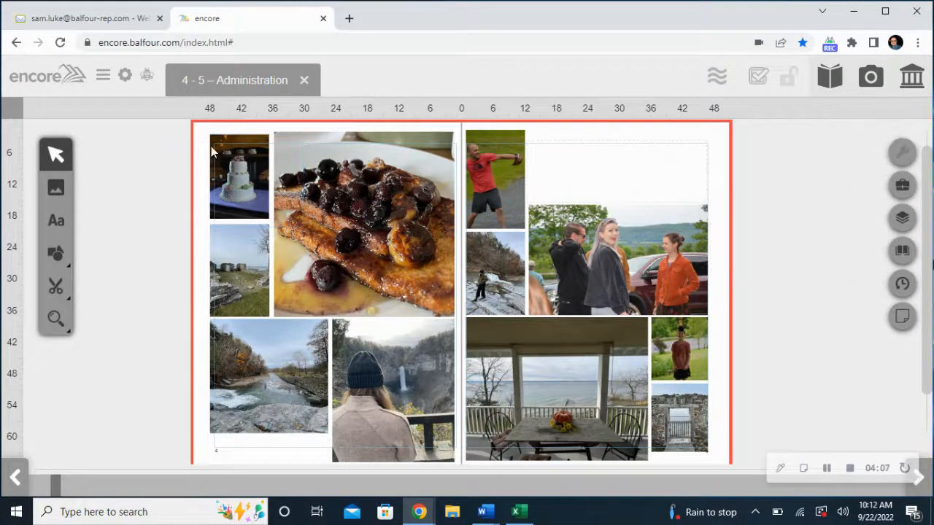
pyautogui.click(240, 146)
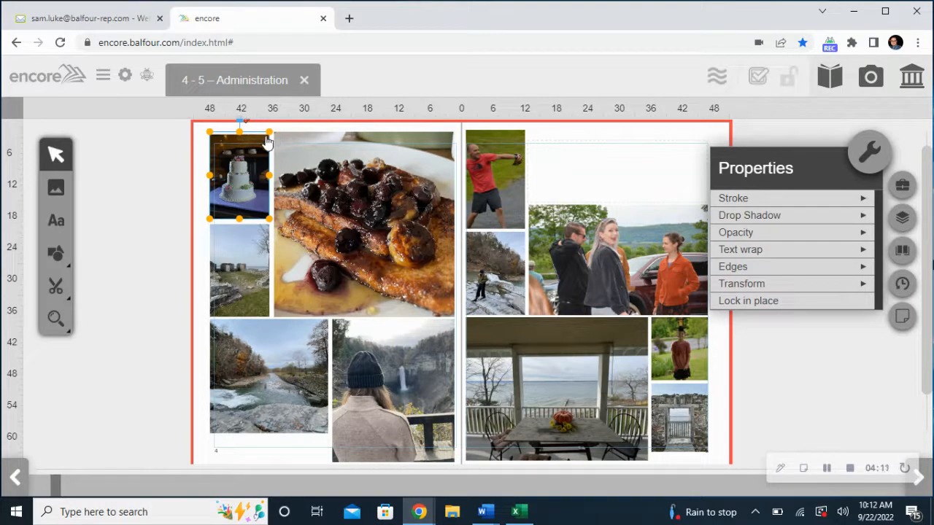
pyautogui.click(126, 202)
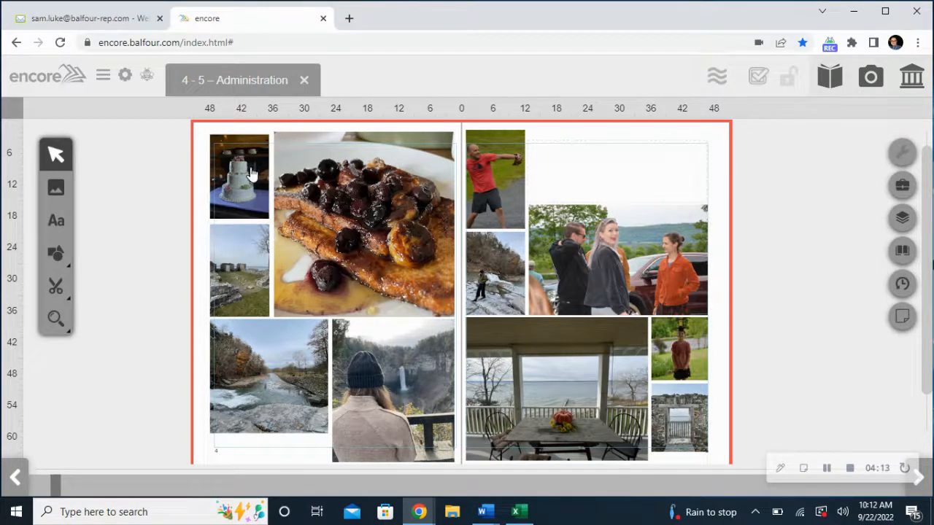
pyautogui.click(253, 175)
pyautogui.moveTo(240, 133); pyautogui.dragTo(240, 144)
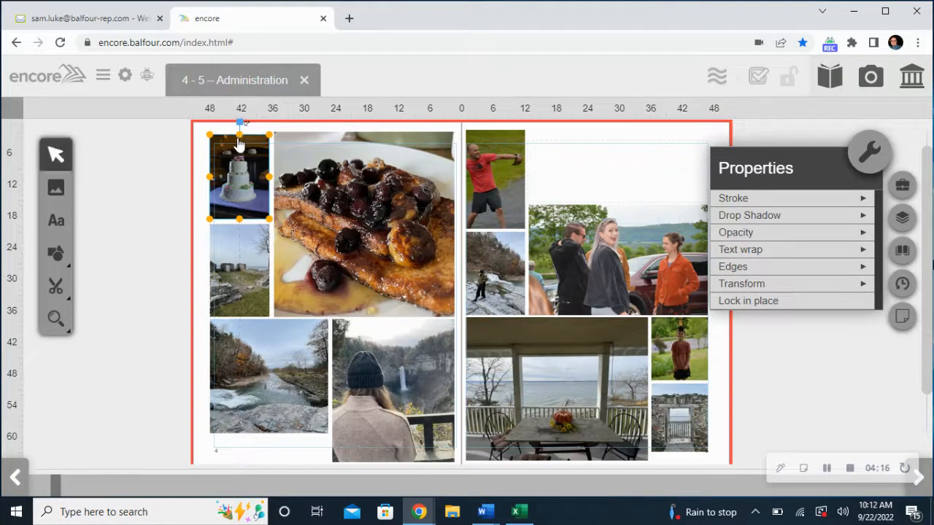
pyautogui.click(154, 207)
# Top-align the trimmed cake photo with the French toast photo
pyautogui.click(358, 157)
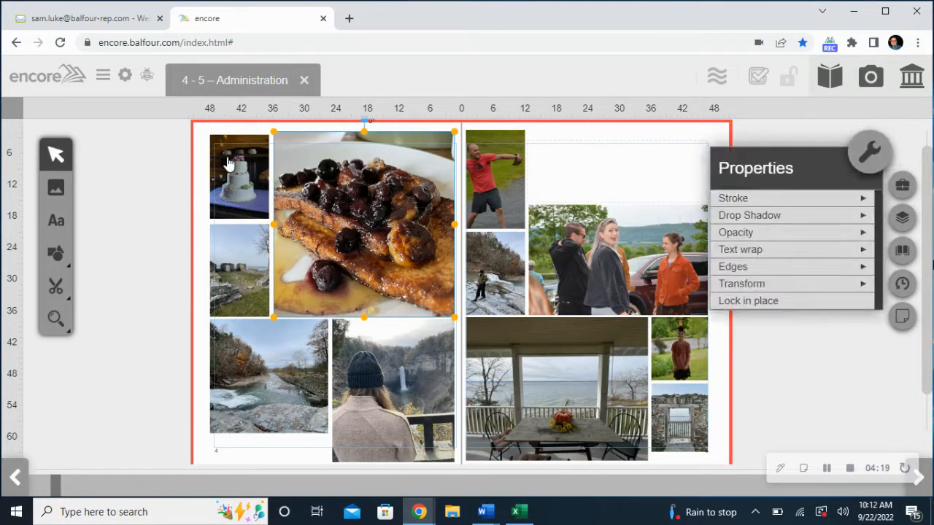
pyautogui.keyDown('shift'); pyautogui.click(229, 164); pyautogui.keyUp('shift')
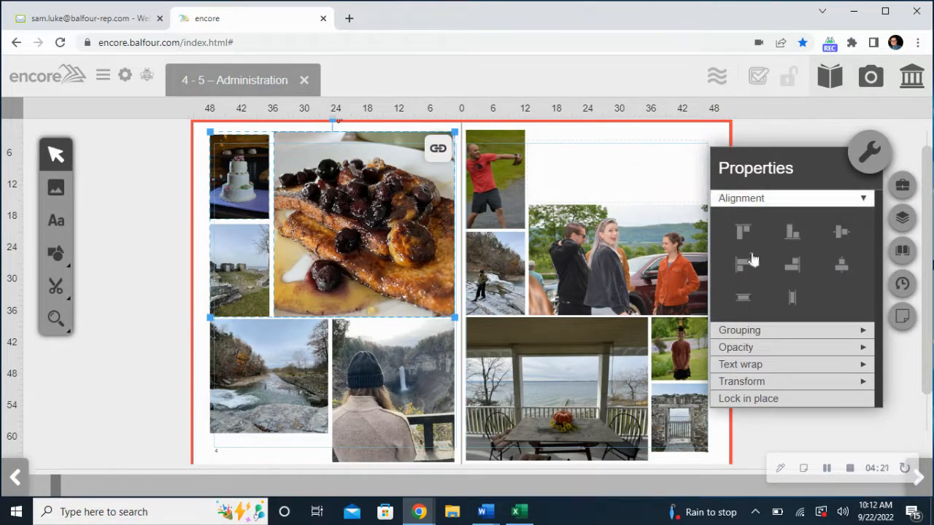
pyautogui.click(741, 232)
pyautogui.click(151, 247)
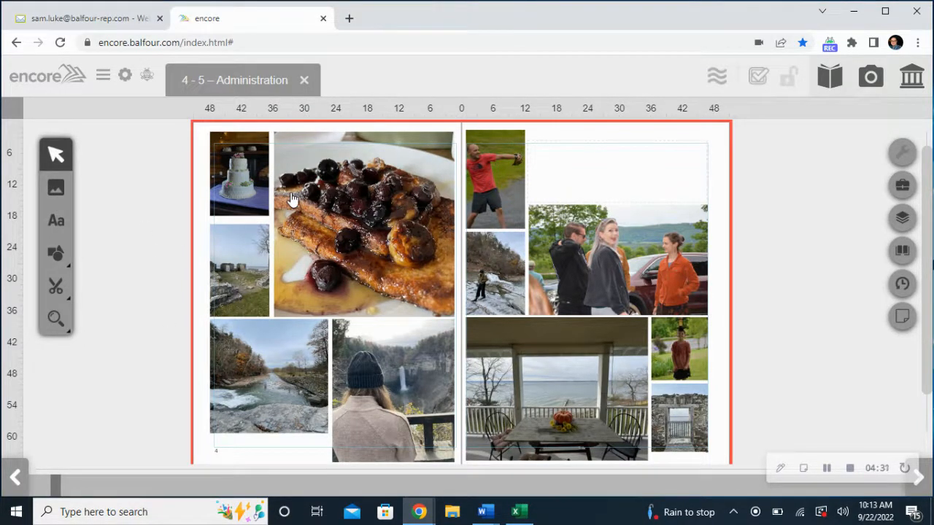
# Shift the stone ruins photo on page 4 slightly so its outer edge lines up with the cake photo above
pyautogui.click(251, 270)
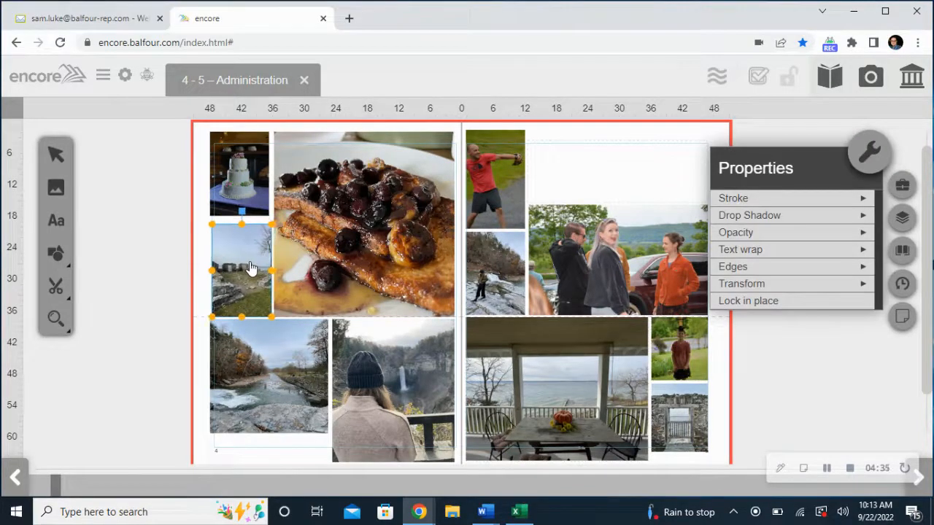
pyautogui.moveTo(250, 268); pyautogui.dragTo(248, 268)
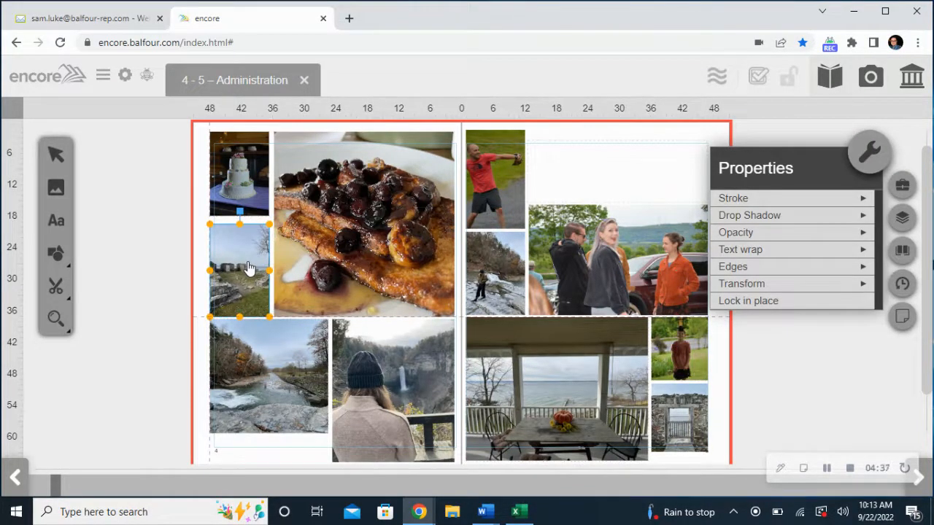
pyautogui.click(162, 259)
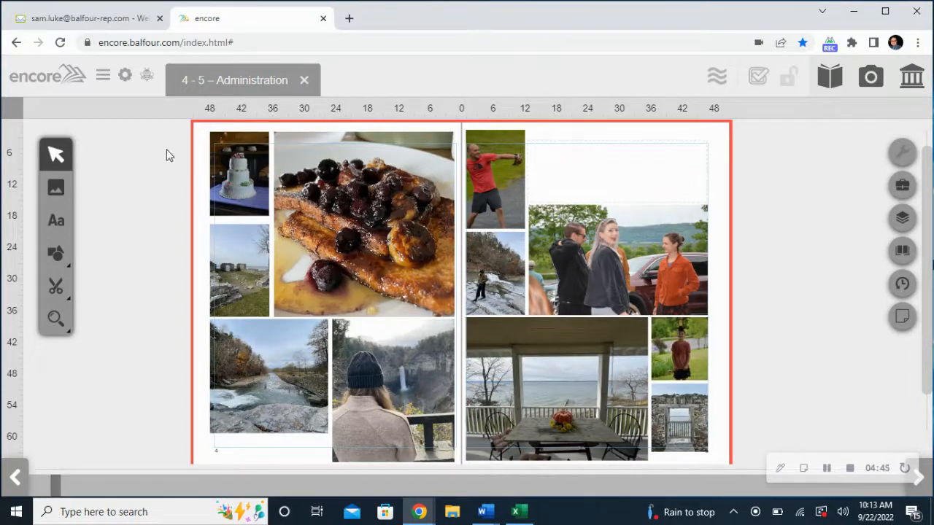
# Move the cake photo on its own past the outer edge of page 4, and undo the move
pyautogui.moveTo(167, 150); pyautogui.dragTo(433, 443)
pyautogui.moveTo(224, 167); pyautogui.dragTo(195, 165)
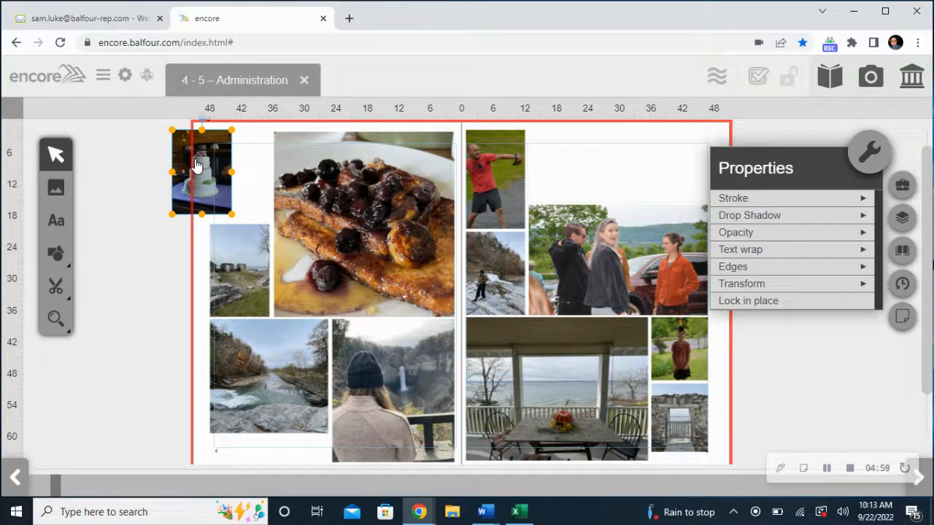
pyautogui.click(103, 76)
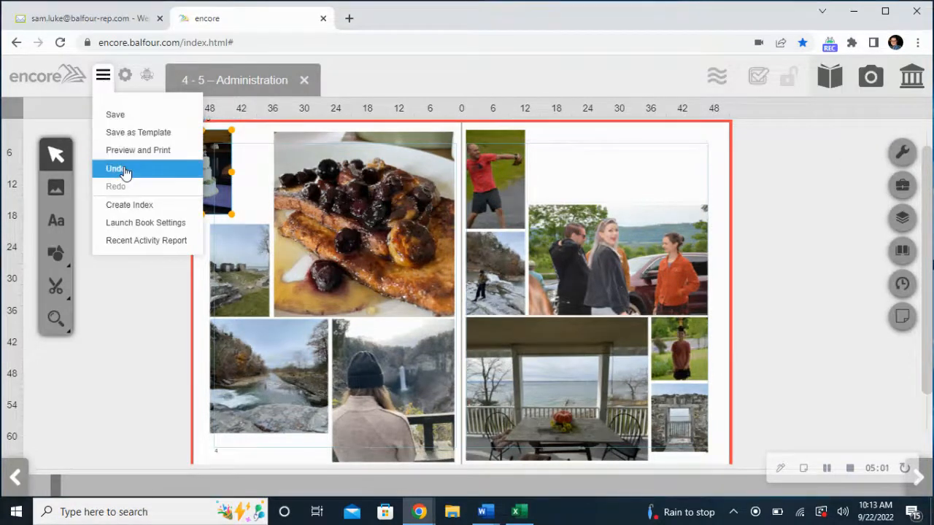
pyautogui.click(124, 173)
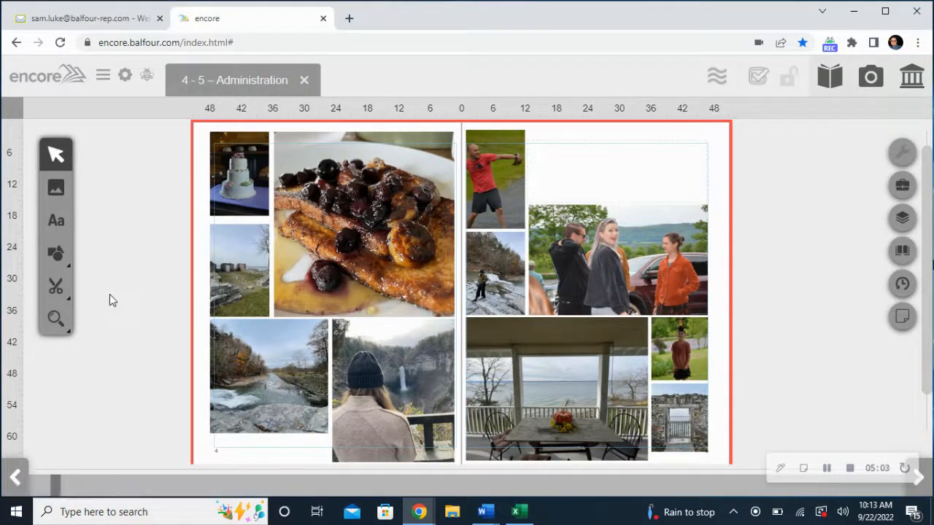
# Group all five photos on page 4, reselect them as one object and ungroup them
pyautogui.click(433, 443)
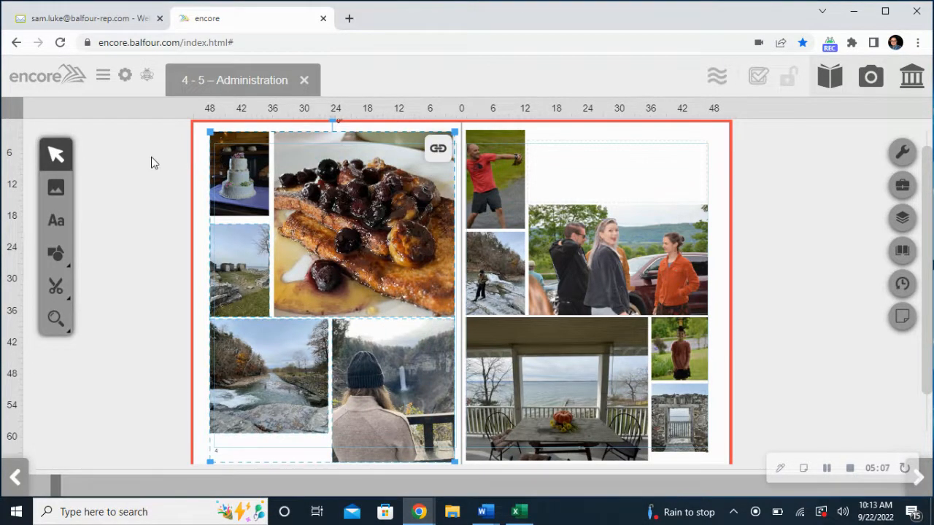
pyautogui.click(442, 153)
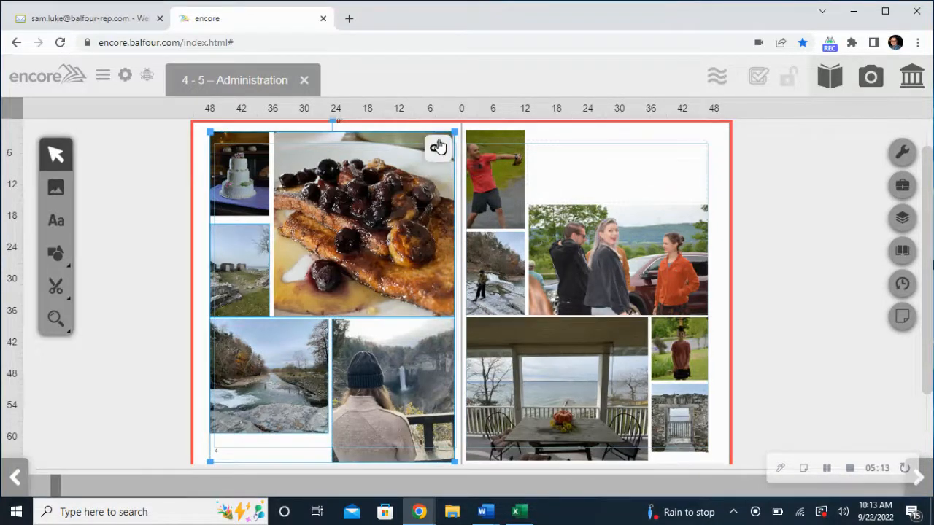
pyautogui.click(109, 209)
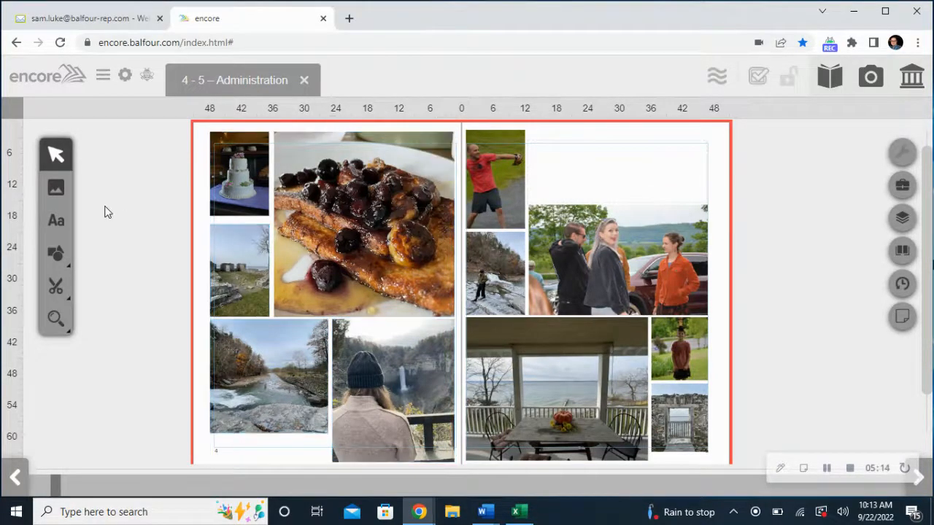
pyautogui.click(329, 201)
pyautogui.click(430, 153)
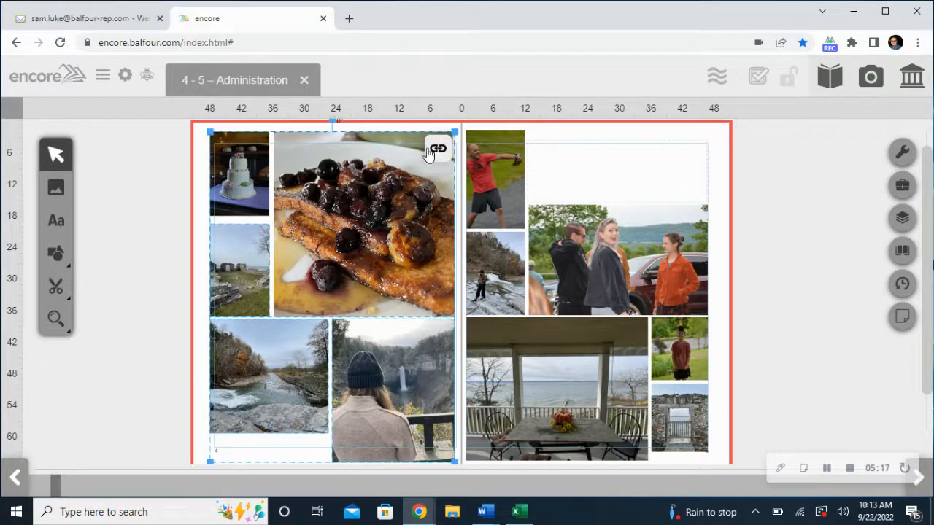
pyautogui.click(162, 180)
# Group only the cake, stone ruins and French toast photos, reselect the group and ungroup it
pyautogui.click(242, 183)
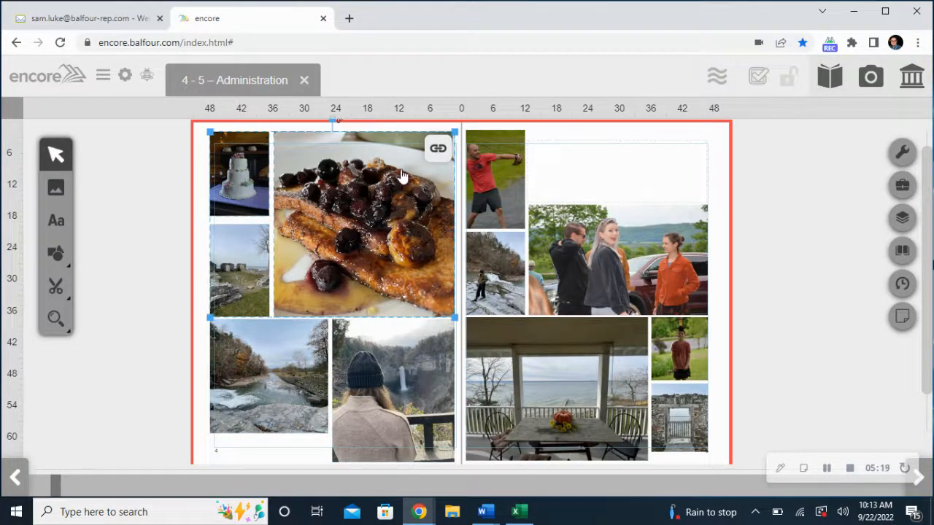
pyautogui.click(438, 148)
pyautogui.click(154, 197)
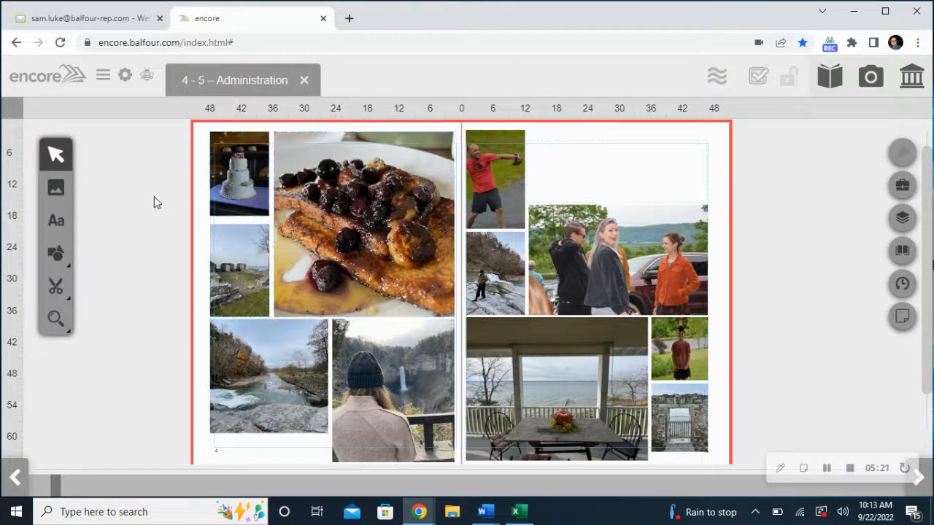
pyautogui.click(378, 185)
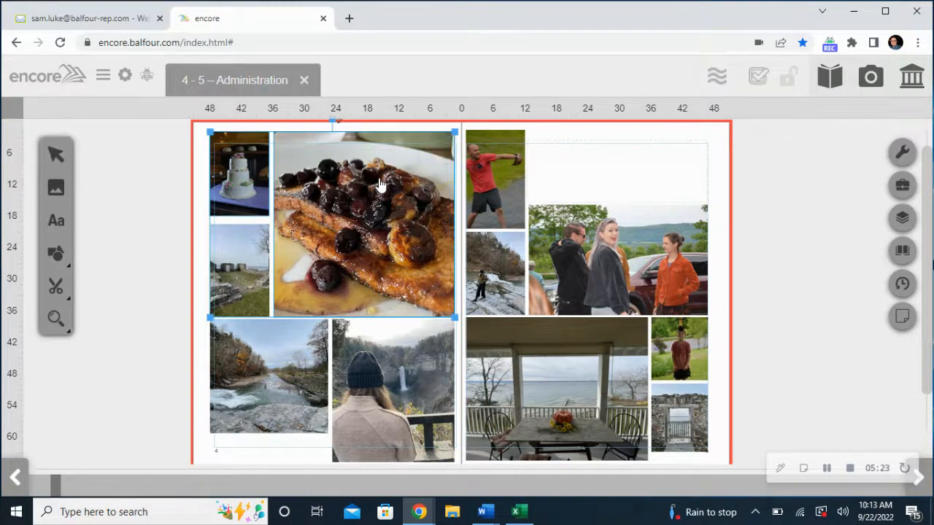
pyautogui.moveTo(379, 185)
pyautogui.mouseDown()
pyautogui.moveTo(319, 178)
pyautogui.moveTo(393, 191)
pyautogui.moveTo(378, 185)
pyautogui.mouseUp()
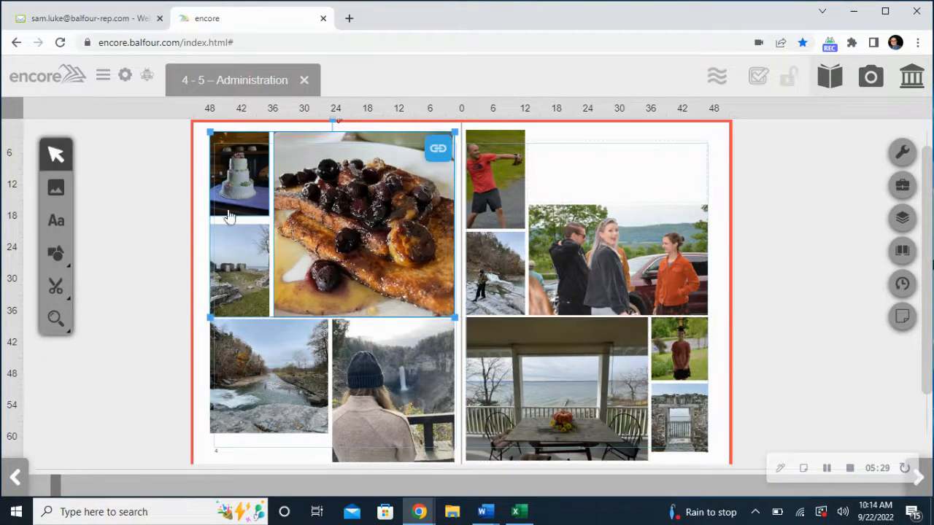
pyautogui.click(166, 214)
pyautogui.moveTo(241, 178); pyautogui.dragTo(388, 310)
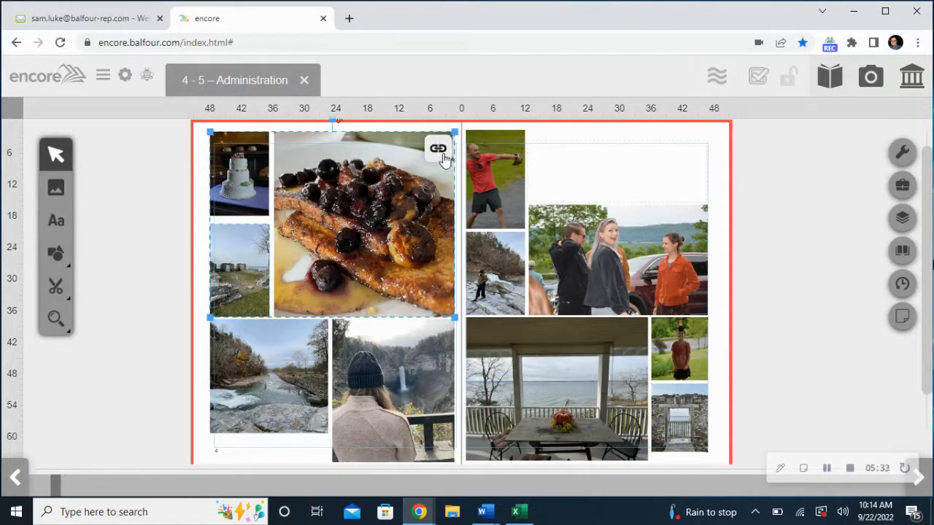
# Select all five photos on page 4 and link them into one group
pyautogui.click(150, 189)
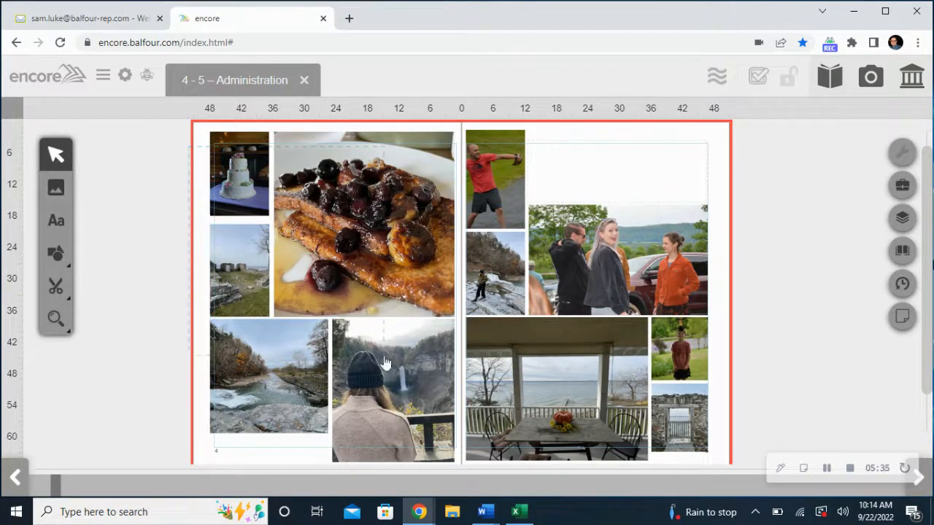
pyautogui.click(414, 458)
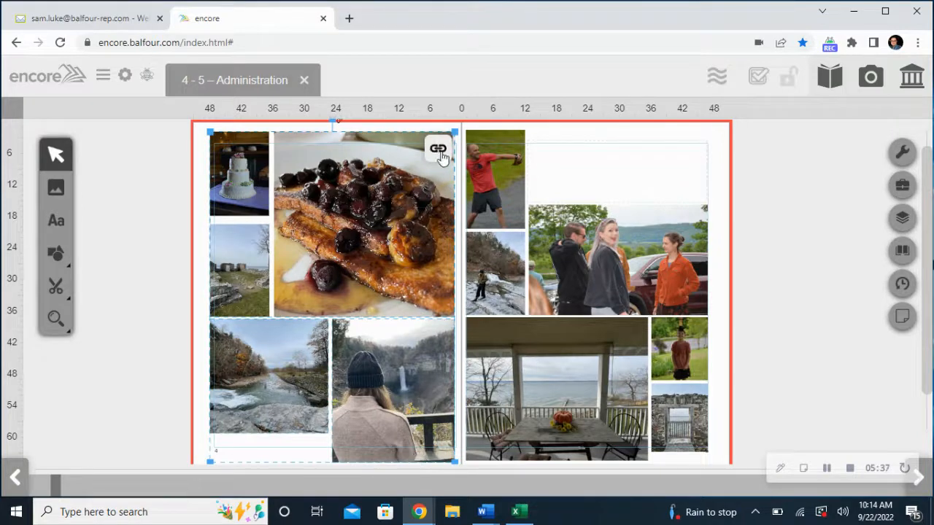
pyautogui.click(173, 206)
# Rotate the grouped page 4 photos to 351° and move the tilted group partly over page 5
pyautogui.moveTo(403, 191); pyautogui.dragTo(354, 180)
pyautogui.moveTo(336, 136); pyautogui.dragTo(307, 134)
pyautogui.moveTo(334, 314)
pyautogui.mouseDown()
pyautogui.moveTo(334, 298)
pyautogui.moveTo(336, 309)
pyautogui.mouseUp()
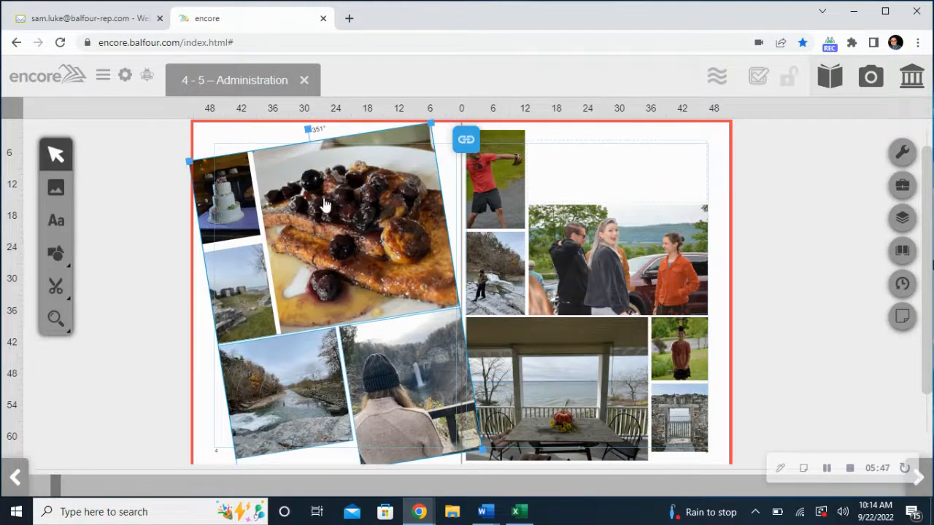
pyautogui.moveTo(316, 217); pyautogui.dragTo(356, 230)
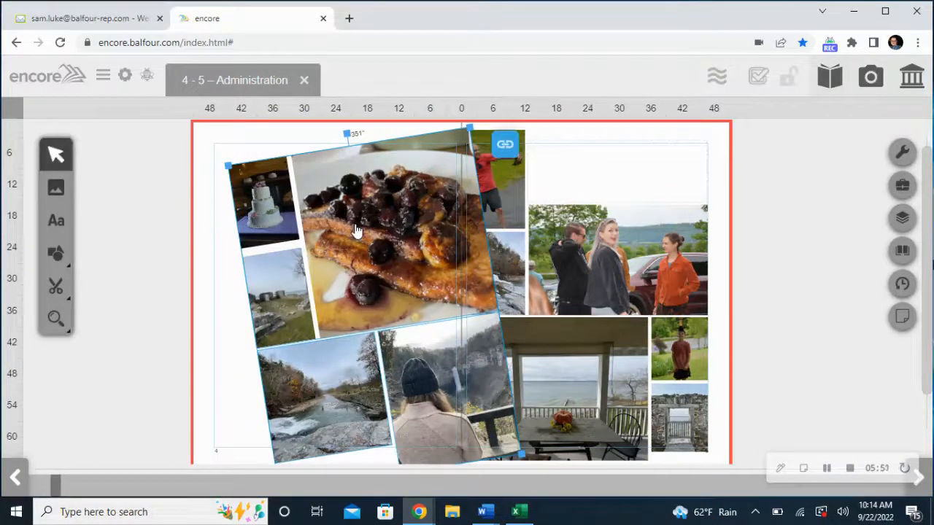
# Send the tilted group behind the page 5 photos, shift it slightly and bring it forward again
pyautogui.rightClick(345, 206)
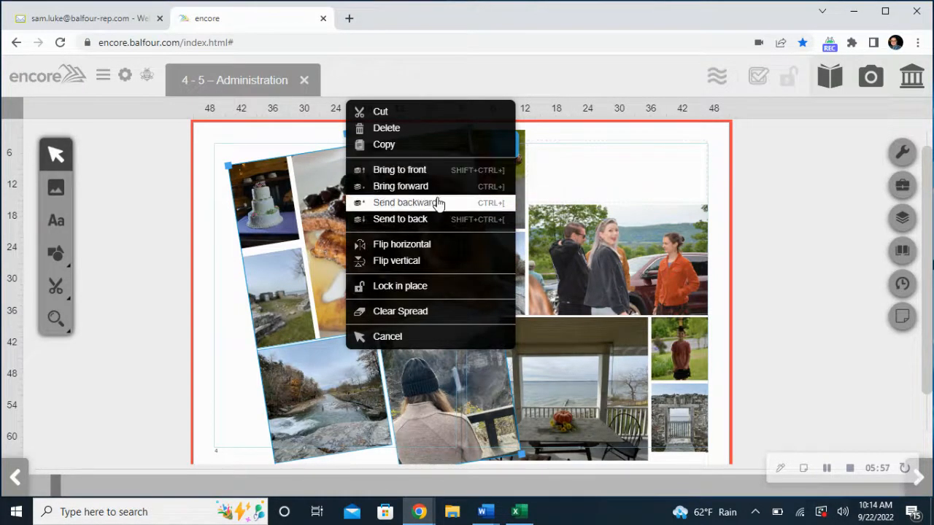
pyautogui.click(429, 220)
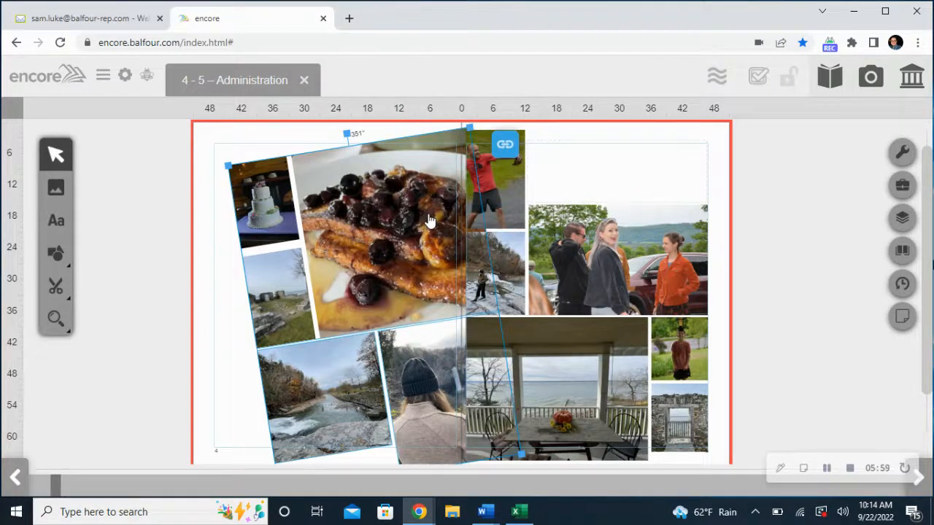
pyautogui.moveTo(395, 275)
pyautogui.mouseDown()
pyautogui.moveTo(498, 278)
pyautogui.moveTo(428, 254)
pyautogui.moveTo(388, 269)
pyautogui.mouseUp()
pyautogui.rightClick(388, 268)
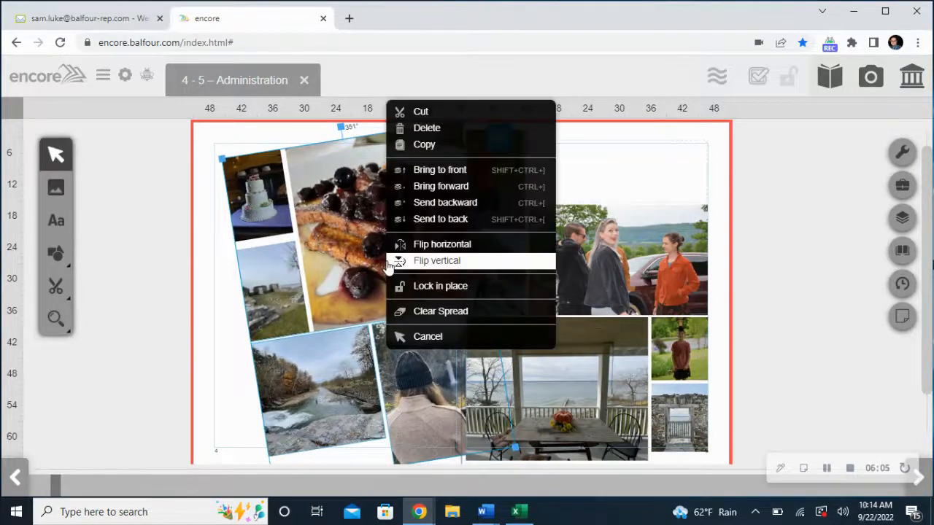
pyautogui.click(469, 185)
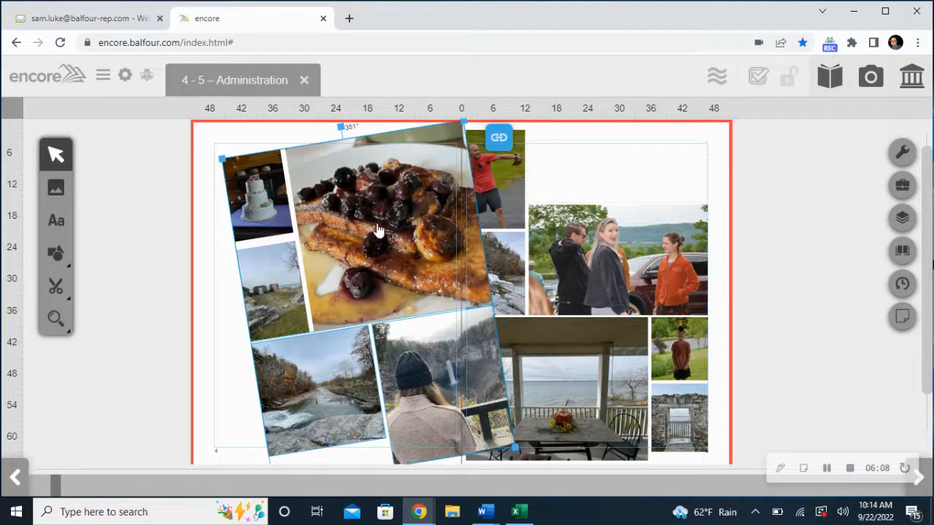
# Rotate the photo group back upright to 0°
pyautogui.click(347, 130)
pyautogui.click(339, 141)
pyautogui.moveTo(342, 132); pyautogui.dragTo(368, 130)
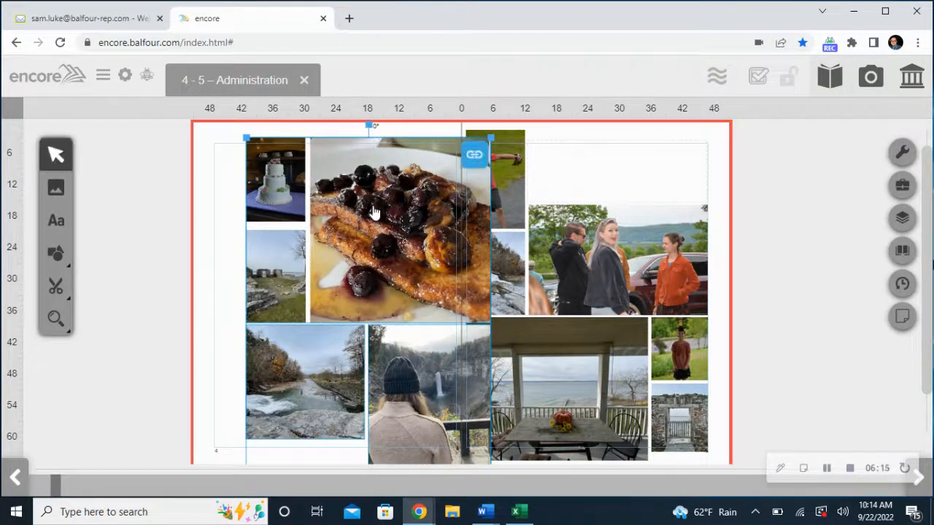
# Move the photo group back into place on page 4 and save the spread
pyautogui.moveTo(357, 206); pyautogui.dragTo(338, 205)
pyautogui.click(103, 74)
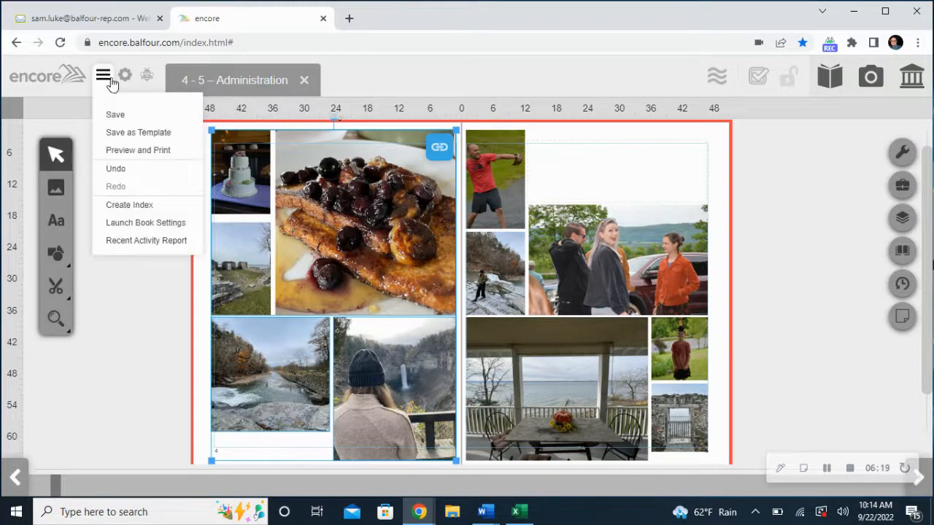
pyautogui.click(110, 118)
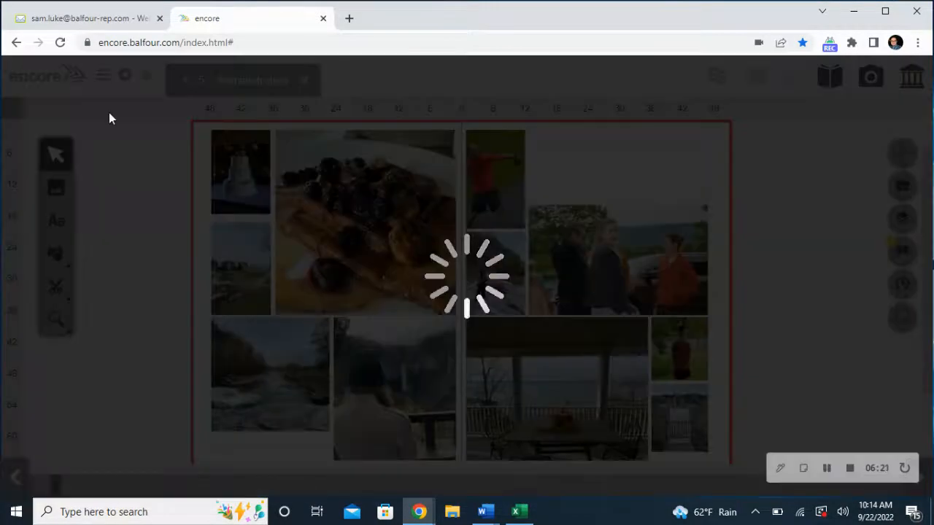